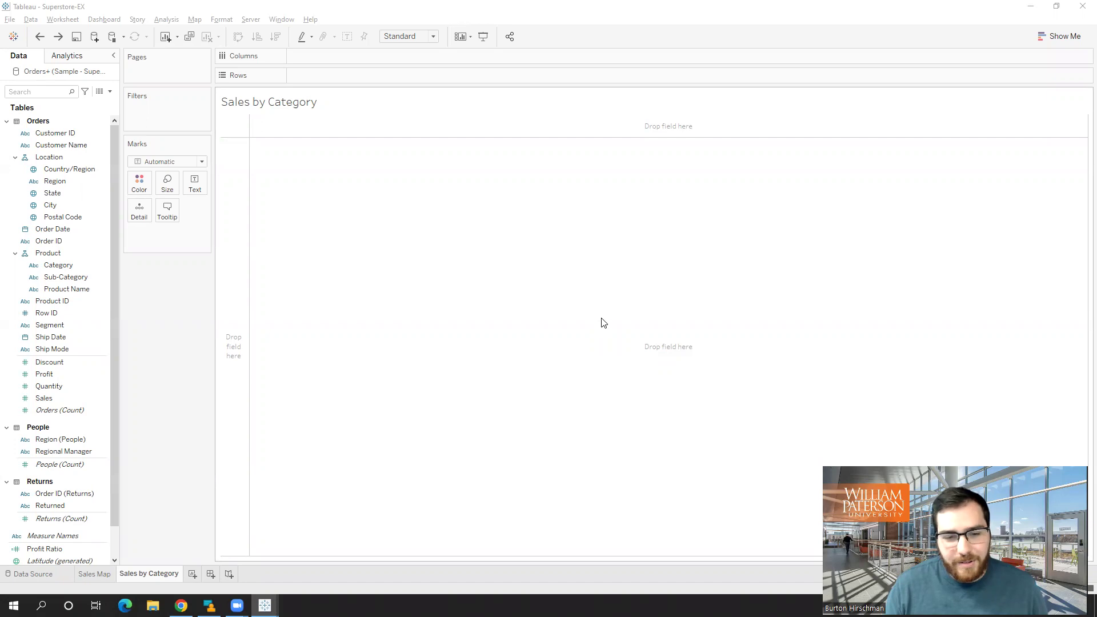
# - Check the Sales Map sheet, then add and delete an extra Sheet 3, keeping the Sales by Category name
pyautogui.click(109, 575)
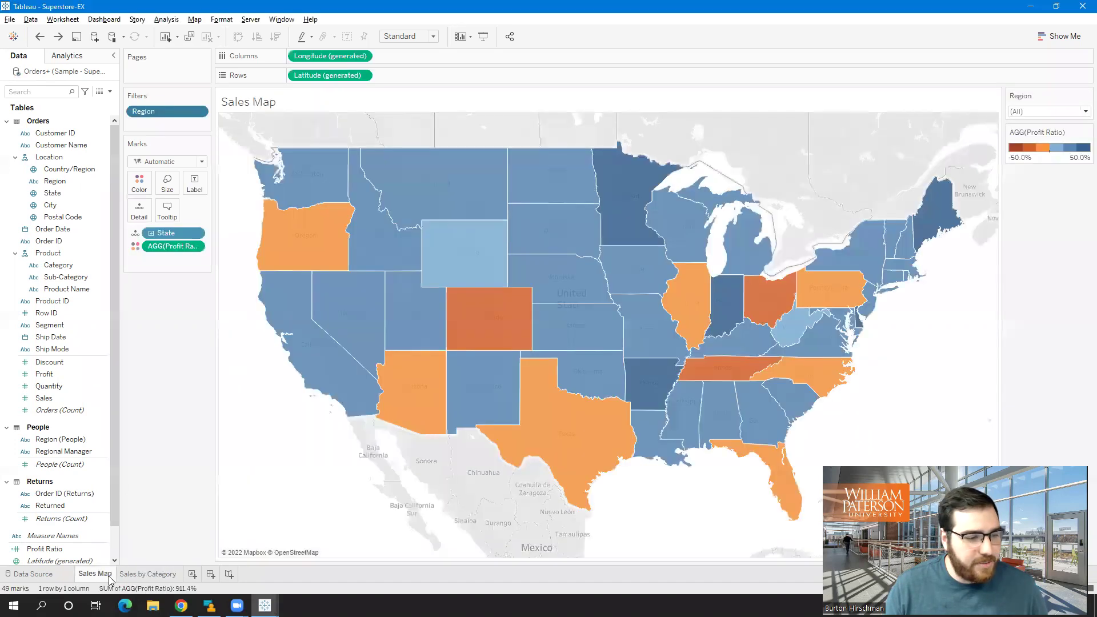
pyautogui.click(146, 575)
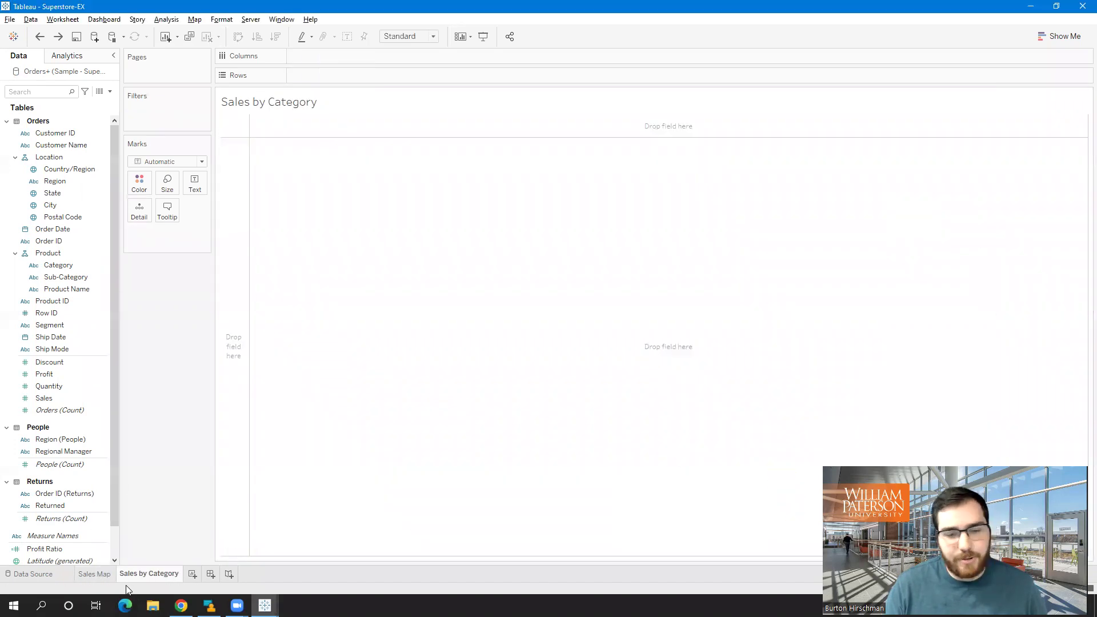
pyautogui.click(193, 574)
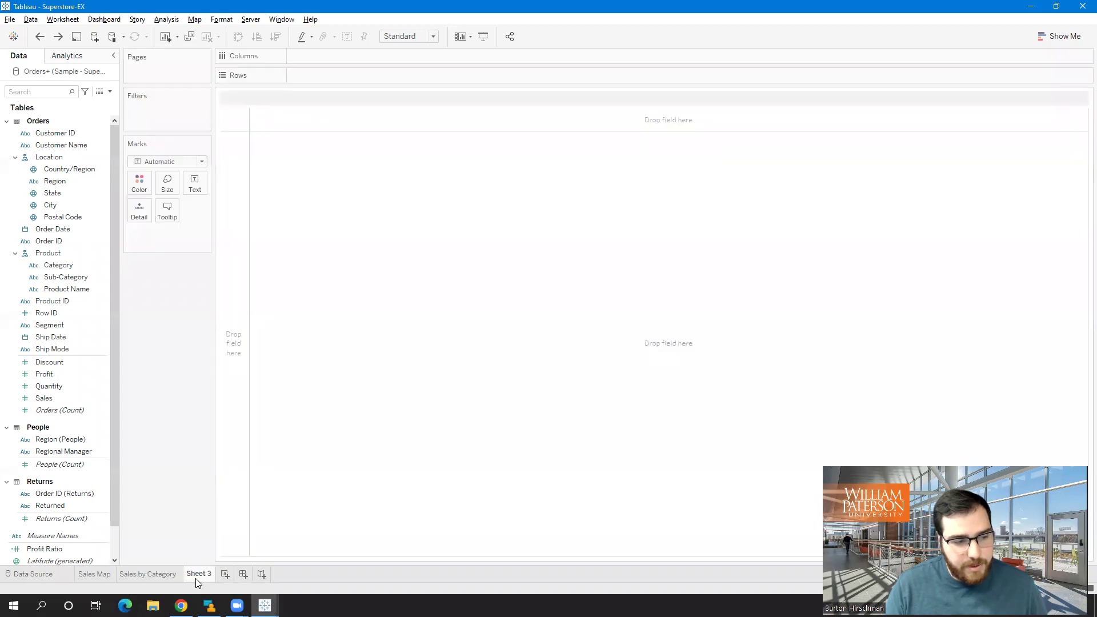
pyautogui.rightClick(205, 581)
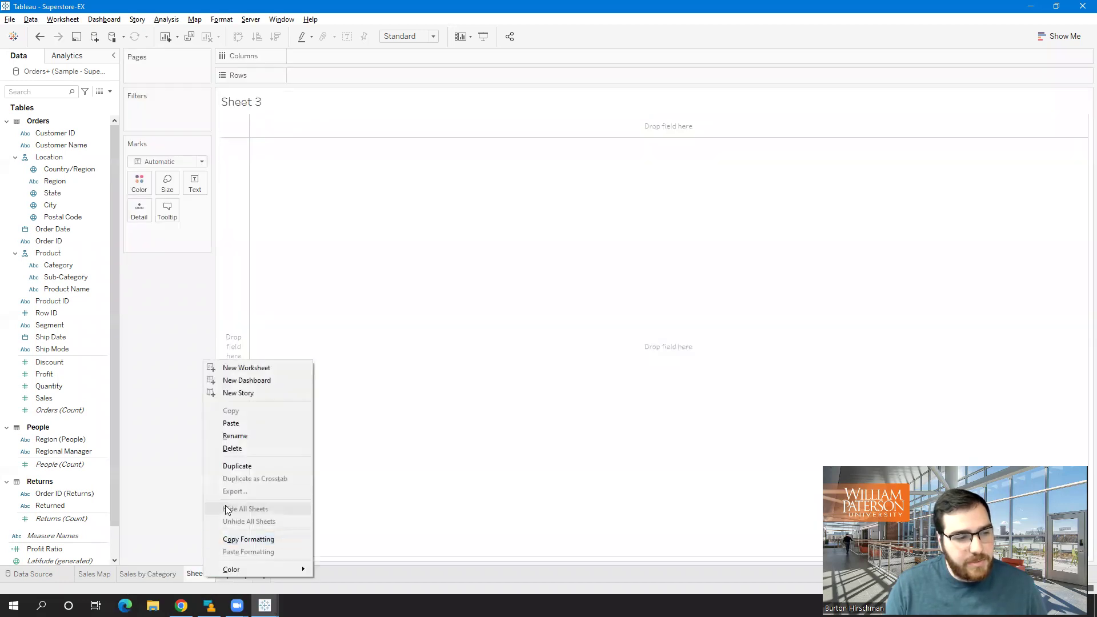
pyautogui.click(136, 570)
pyautogui.rightClick(140, 574)
pyautogui.click(190, 431)
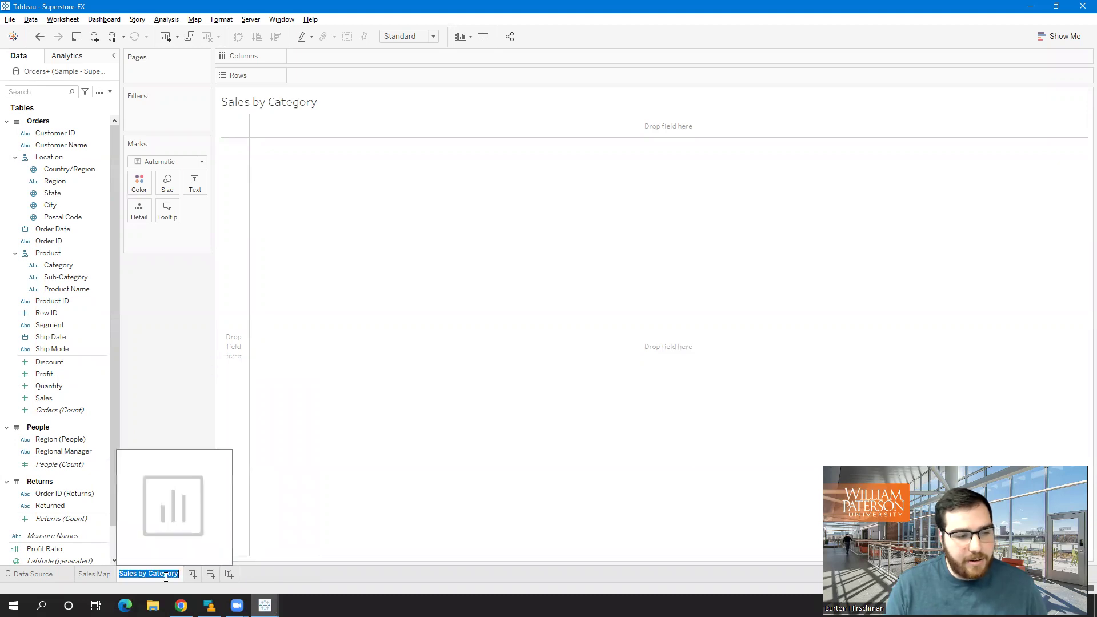
pyautogui.click(342, 508)
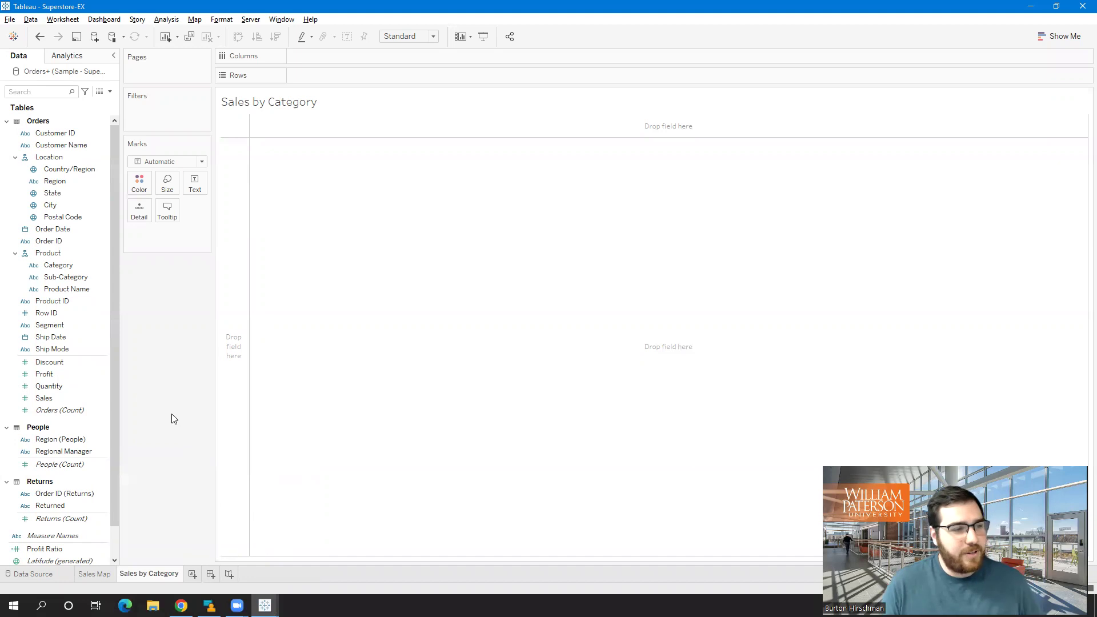
# - Plot SUM(Sales) by YEAR(Order Date) and swap the axes so years run across the chart
pyautogui.click(54, 402)
pyautogui.moveTo(54, 404); pyautogui.dragTo(350, 58)
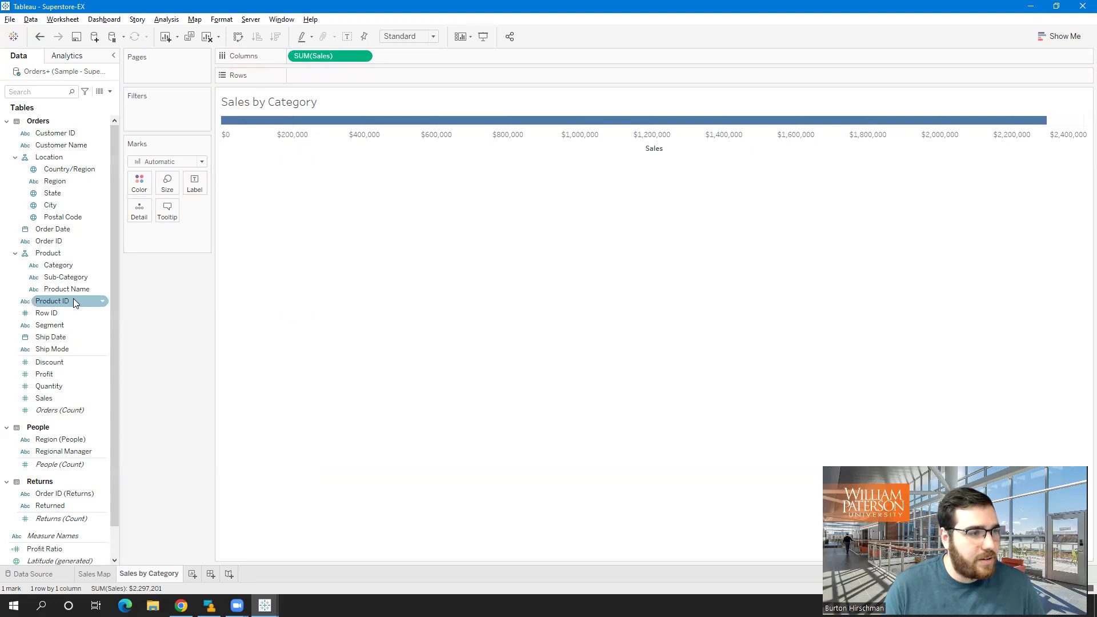
pyautogui.moveTo(63, 229); pyautogui.dragTo(343, 80)
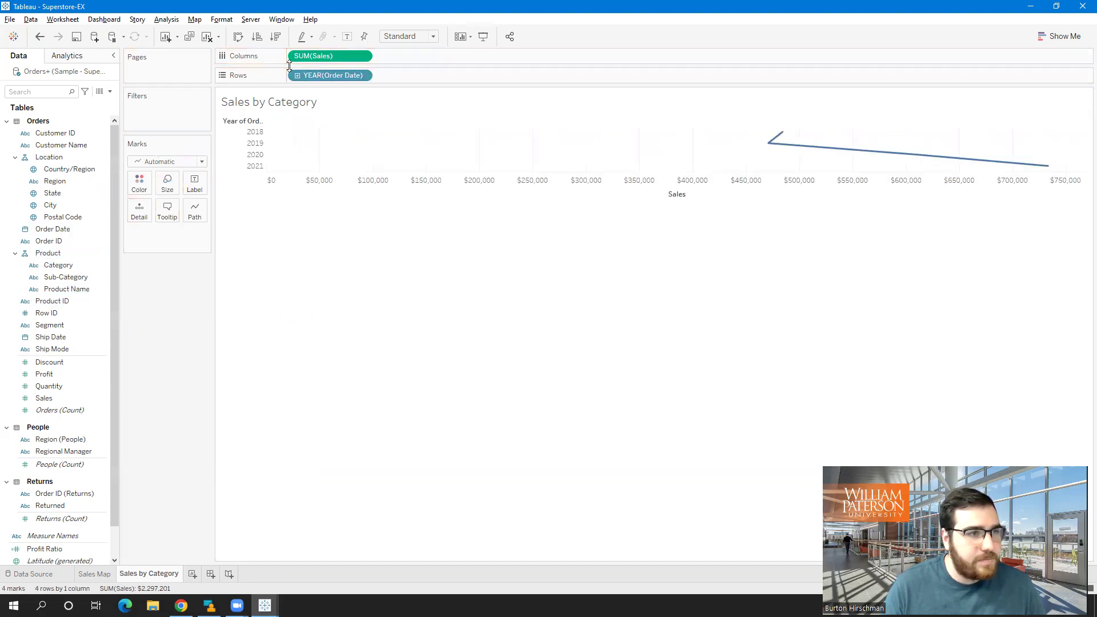
pyautogui.click(239, 36)
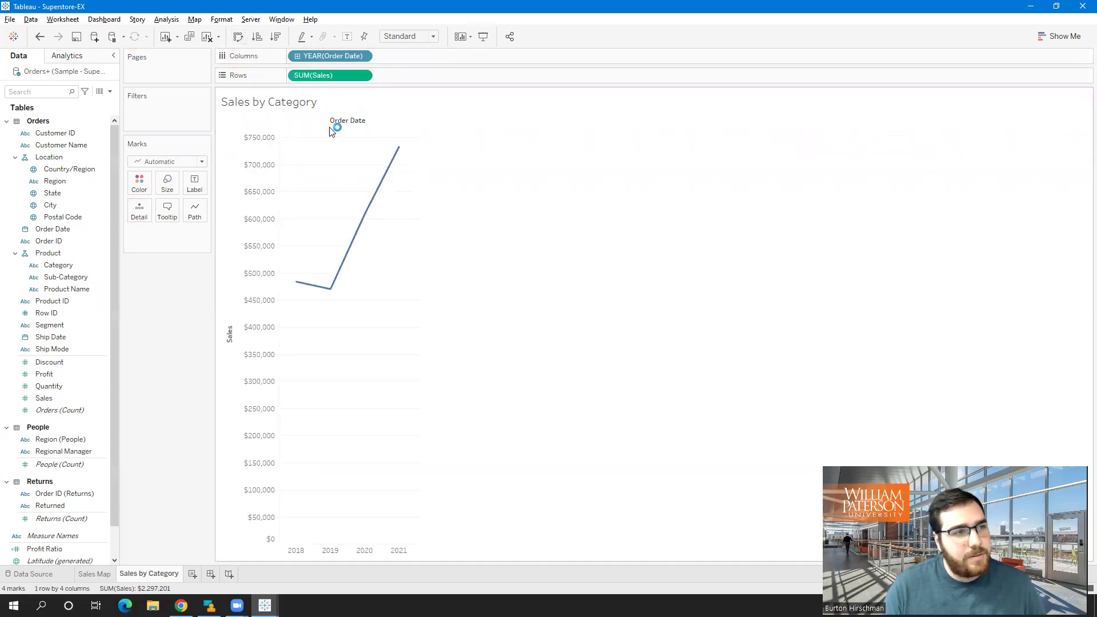
# - Drill Order Date down to months and remove the YEAR and QUARTER pills
pyautogui.click(297, 56)
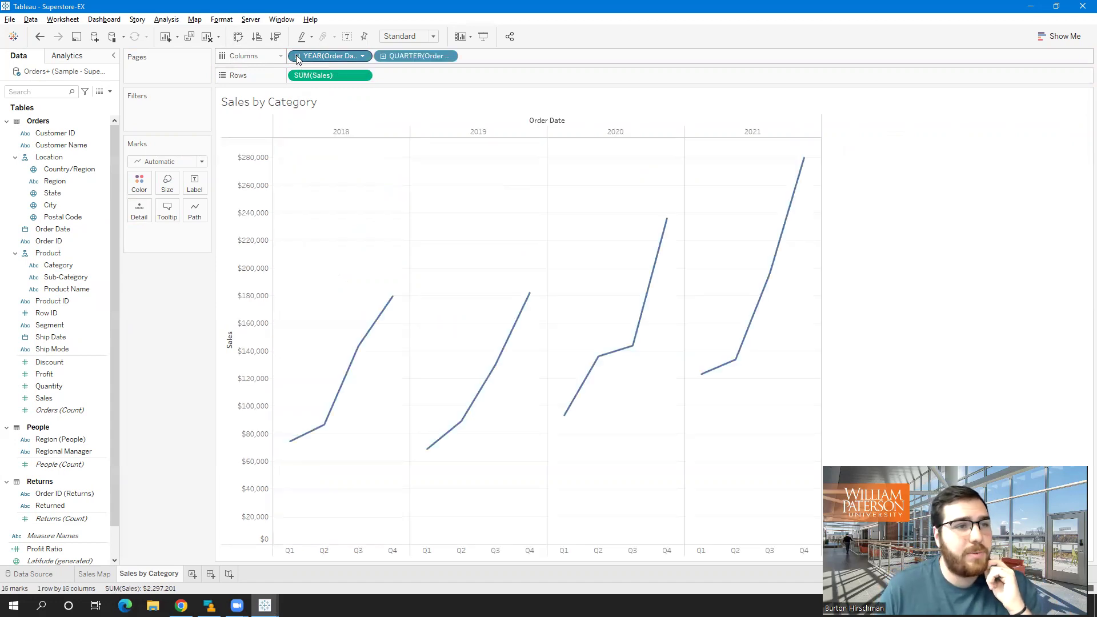
pyautogui.click(383, 57)
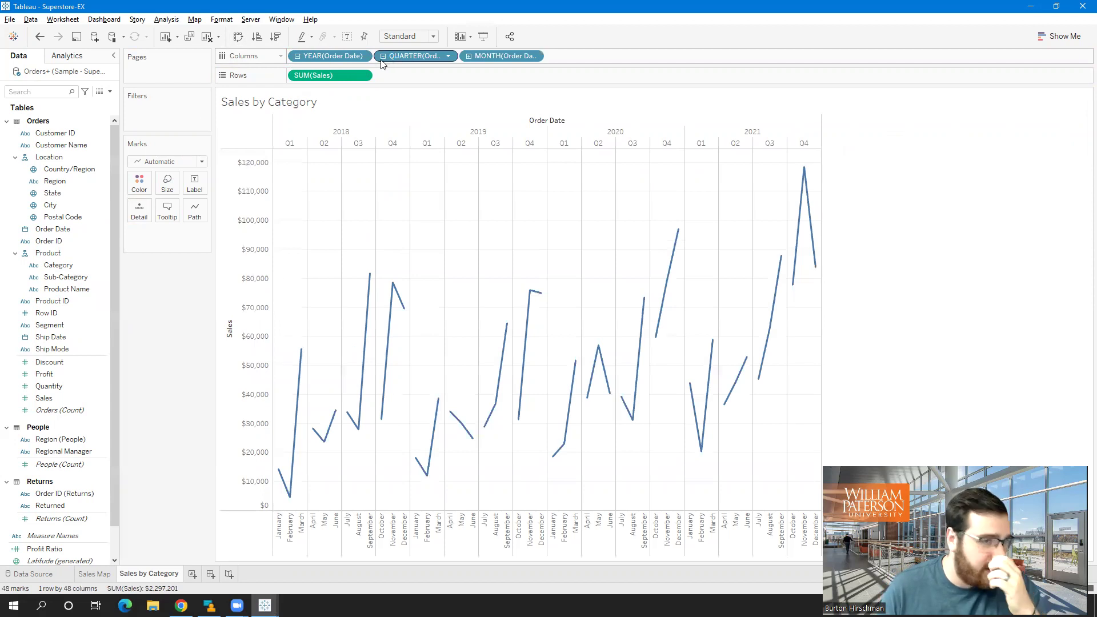
pyautogui.moveTo(342, 54); pyautogui.dragTo(126, 209)
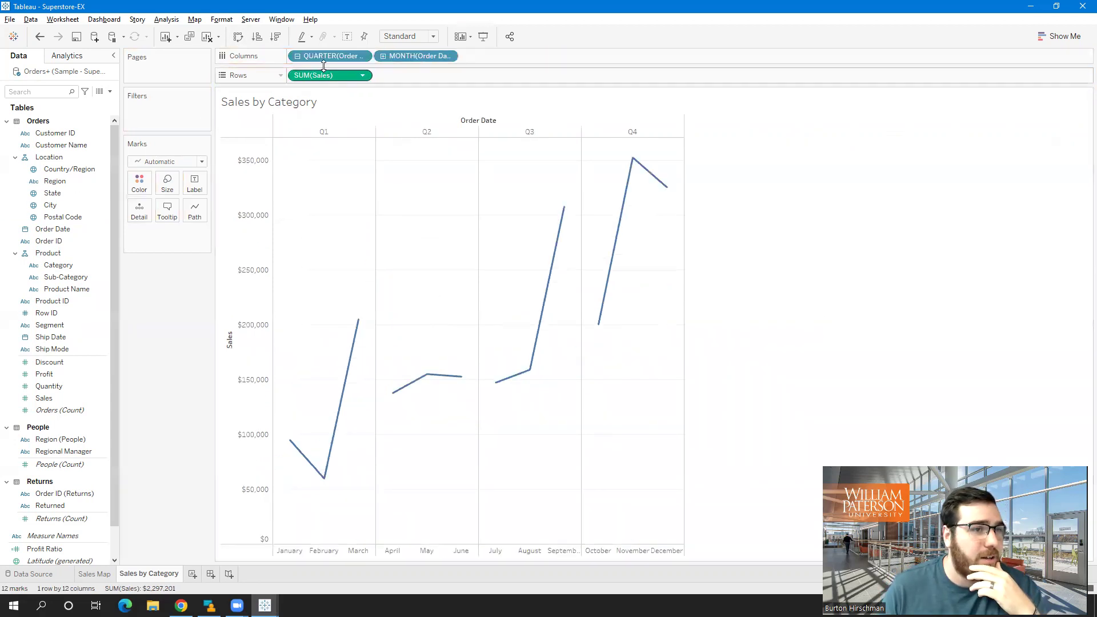
pyautogui.moveTo(325, 58); pyautogui.dragTo(35, 254)
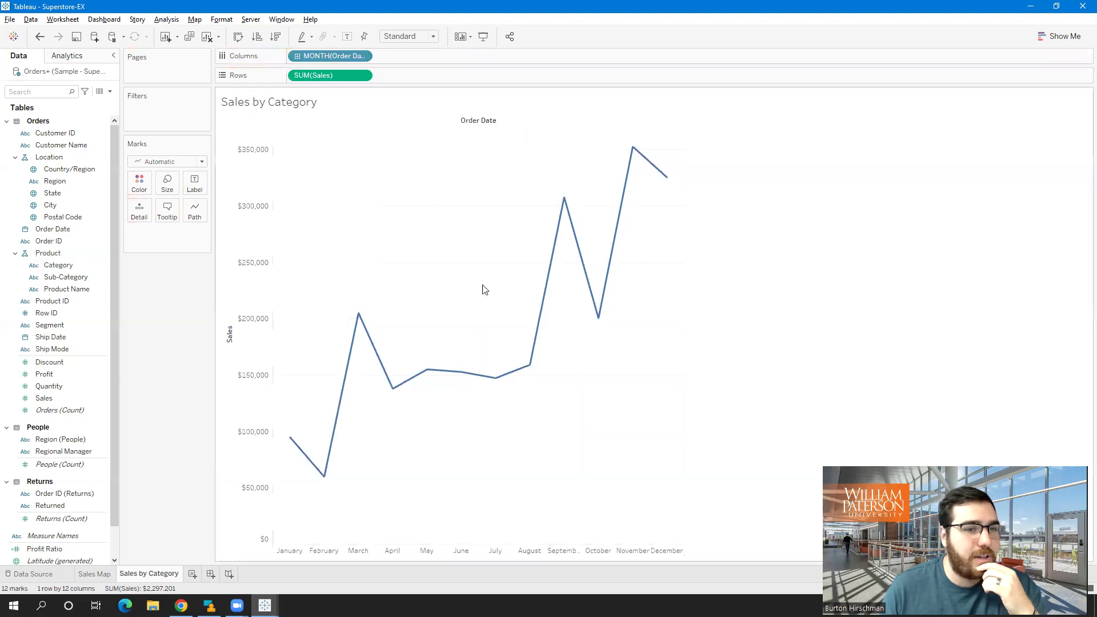
# - Set the MONTH(Order Date) pill to continuous Month (e.g. May 2015)
pyautogui.click(363, 56)
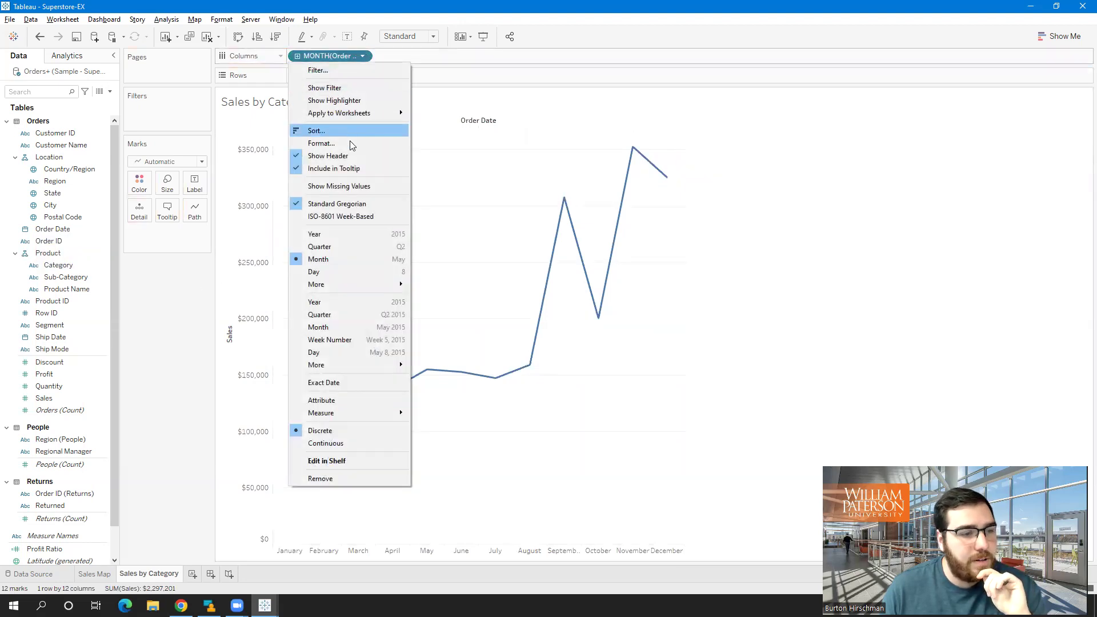
pyautogui.click(364, 57)
pyautogui.doubleClick(362, 55)
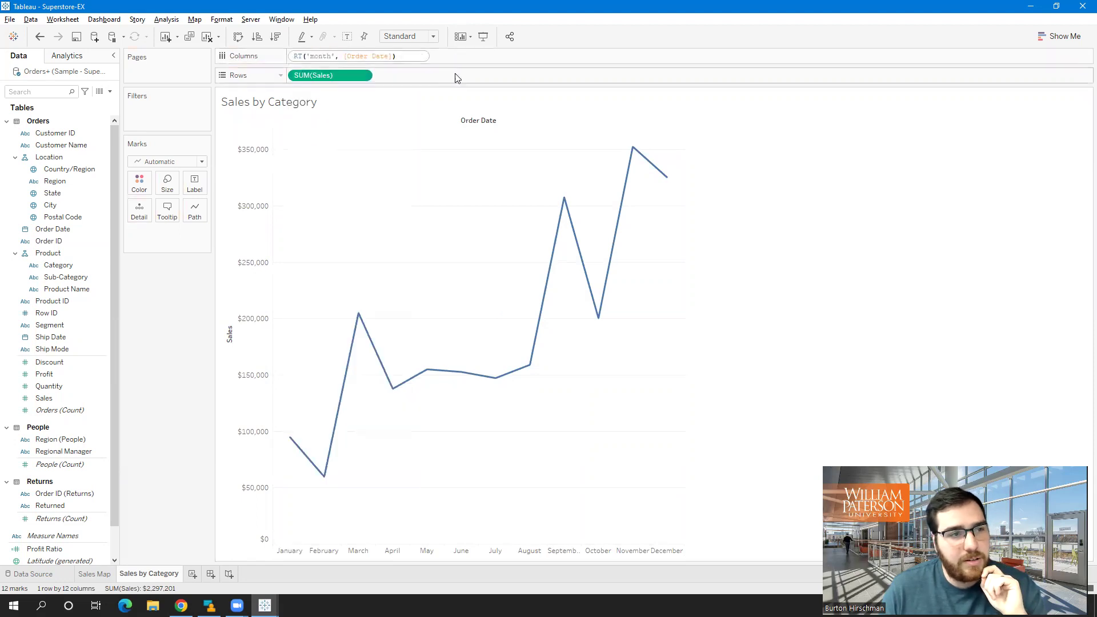
pyautogui.click(455, 78)
pyautogui.click(363, 56)
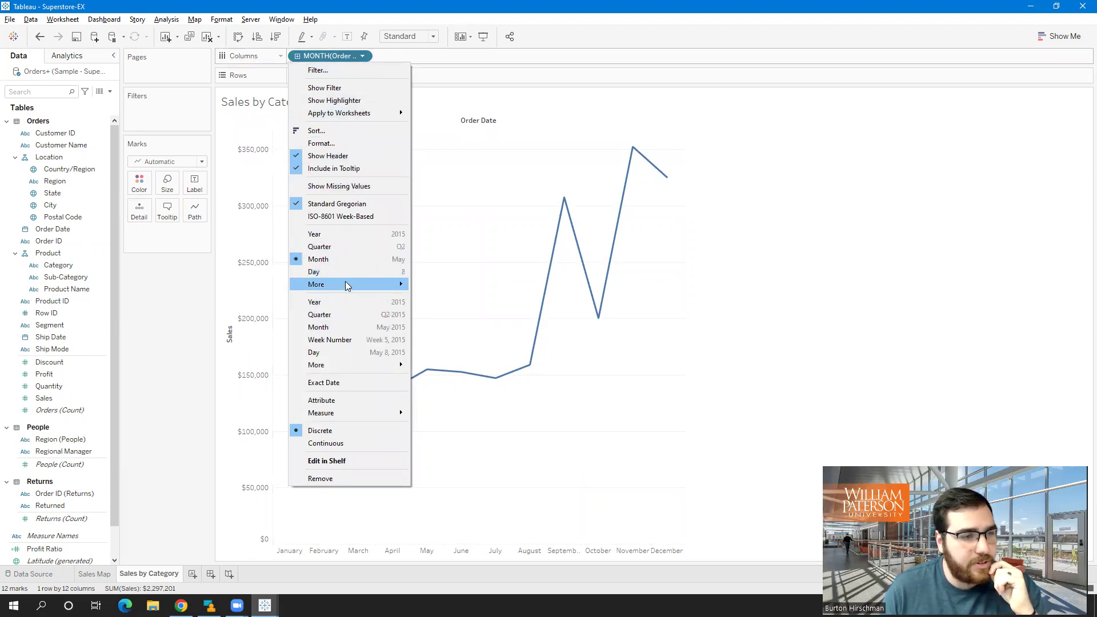
pyautogui.click(347, 328)
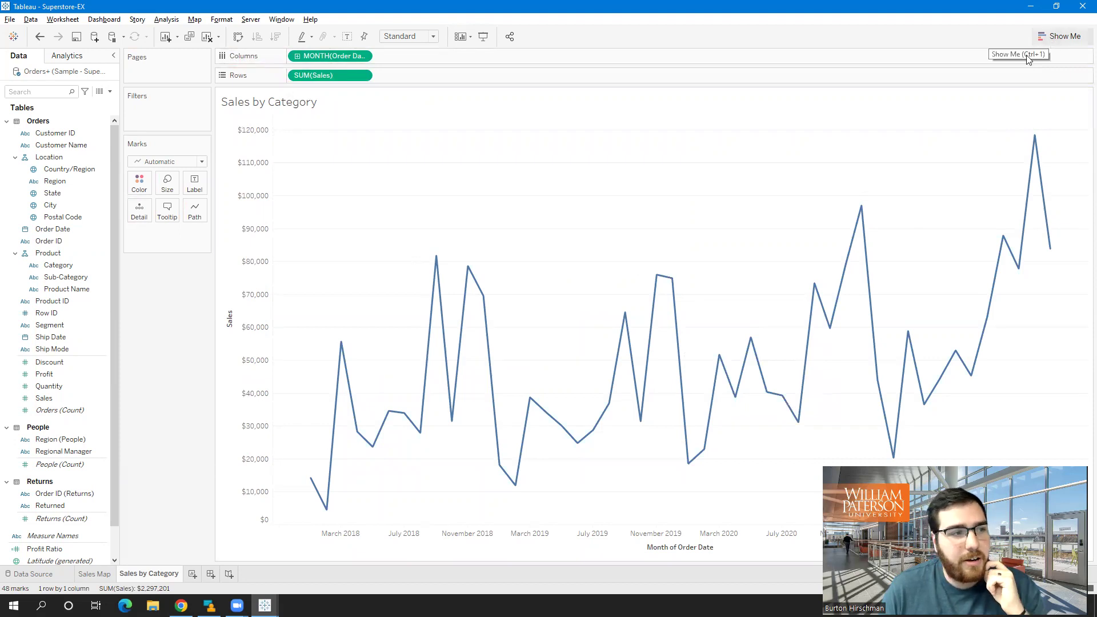
# - Change the mark type to Area so monthly sales fill as an area chart
pyautogui.click(202, 161)
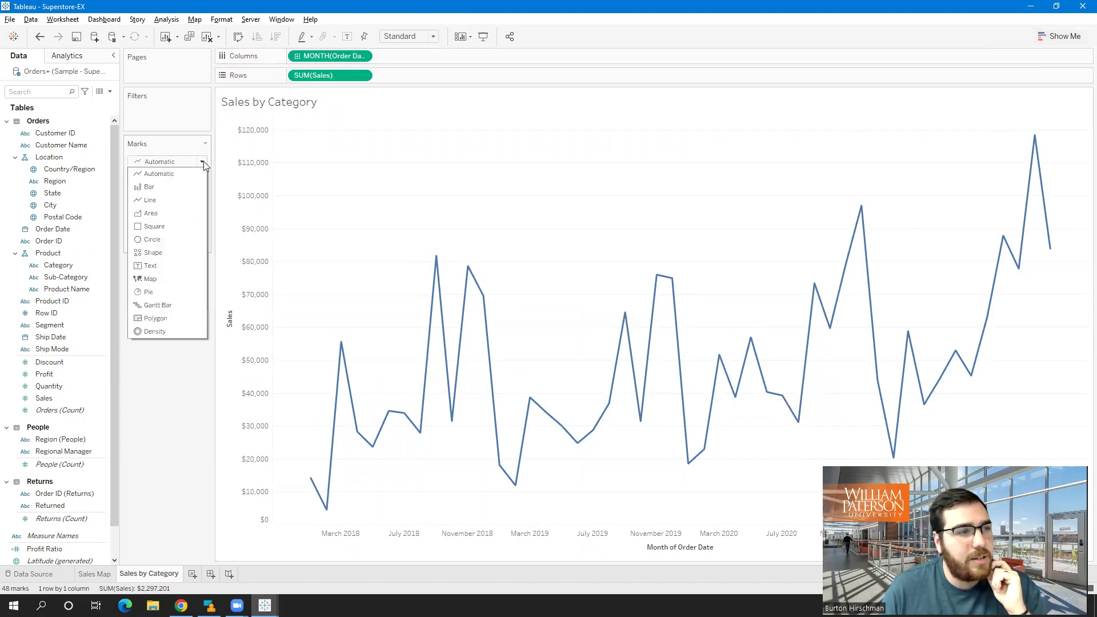
pyautogui.click(154, 213)
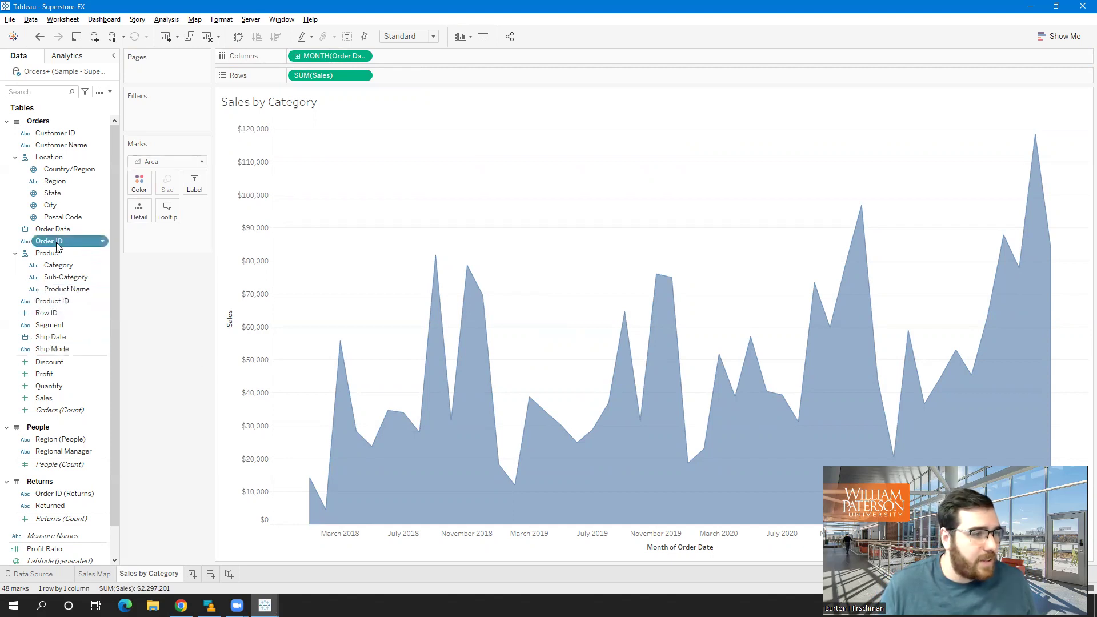
pyautogui.keyDown('ctrl'); pyautogui.click(68, 363); pyautogui.keyUp('ctrl')
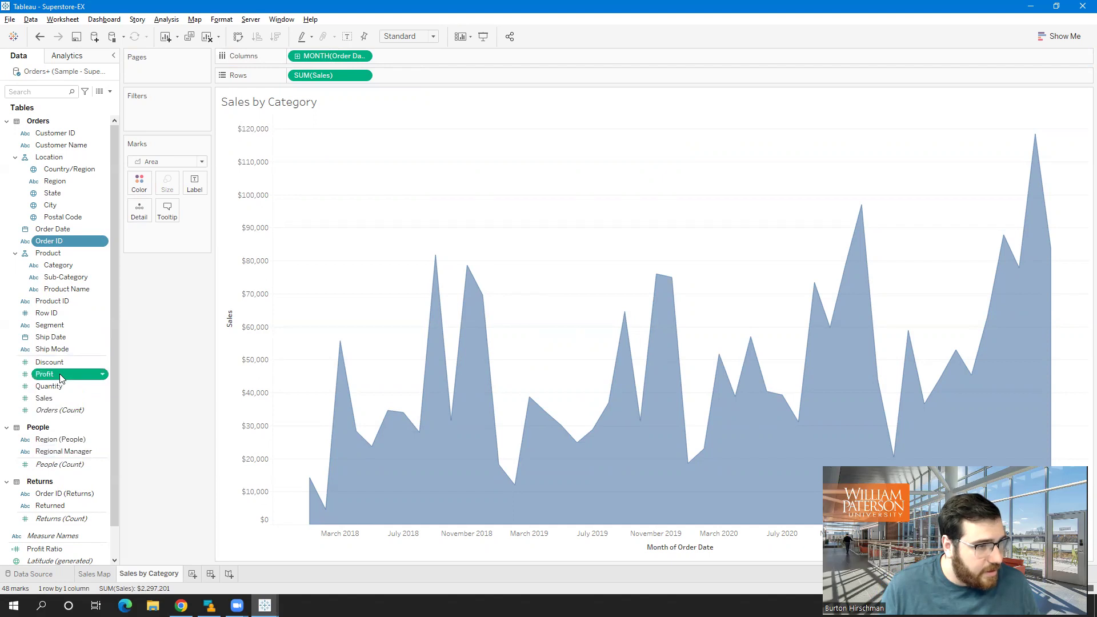
# - Create the LOD calculation 'Order Profitable?' as { FIXED [Order ID]: SUM([Profit]) > 0 }
pyautogui.rightClick(75, 378)
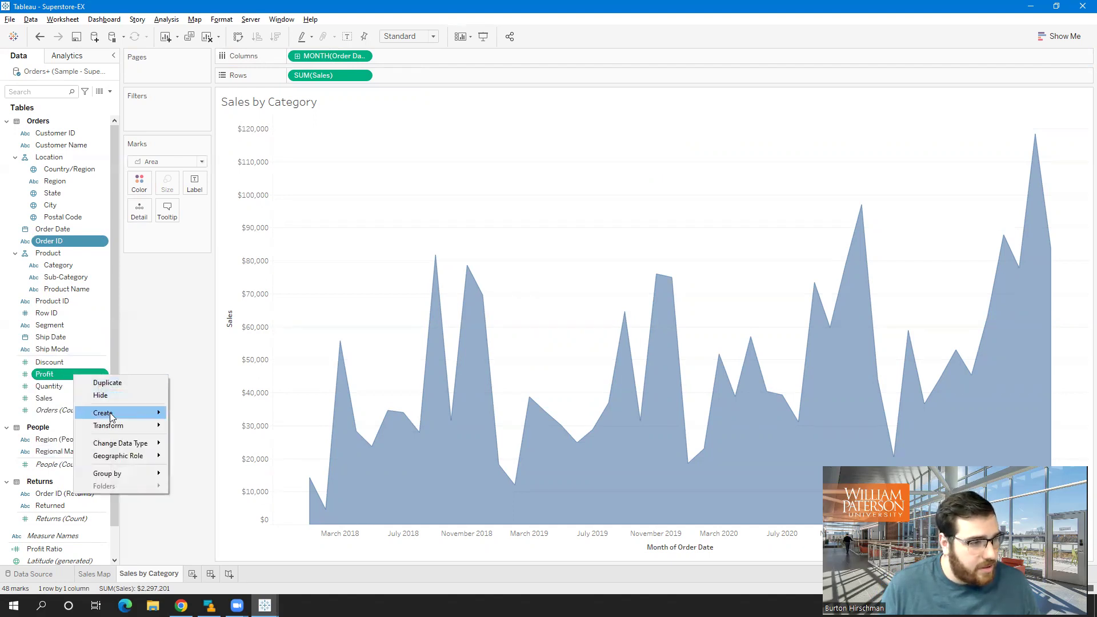
pyautogui.moveTo(115, 412)
pyautogui.click(201, 427)
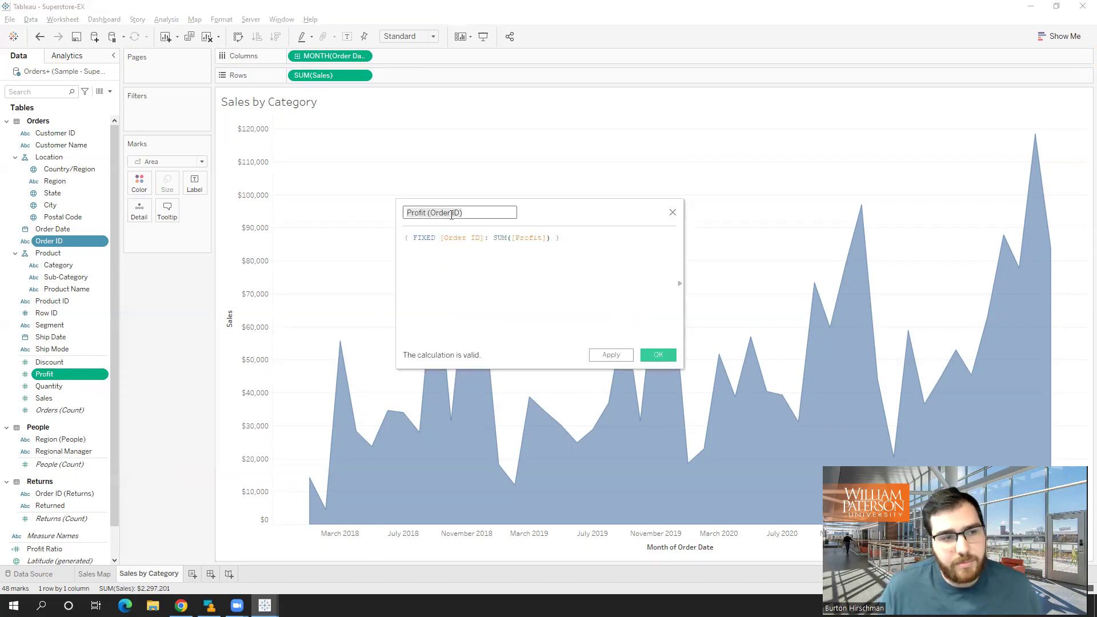
pyautogui.hotkey('ctrl', 'a')
pyautogui.press('BackSpace')
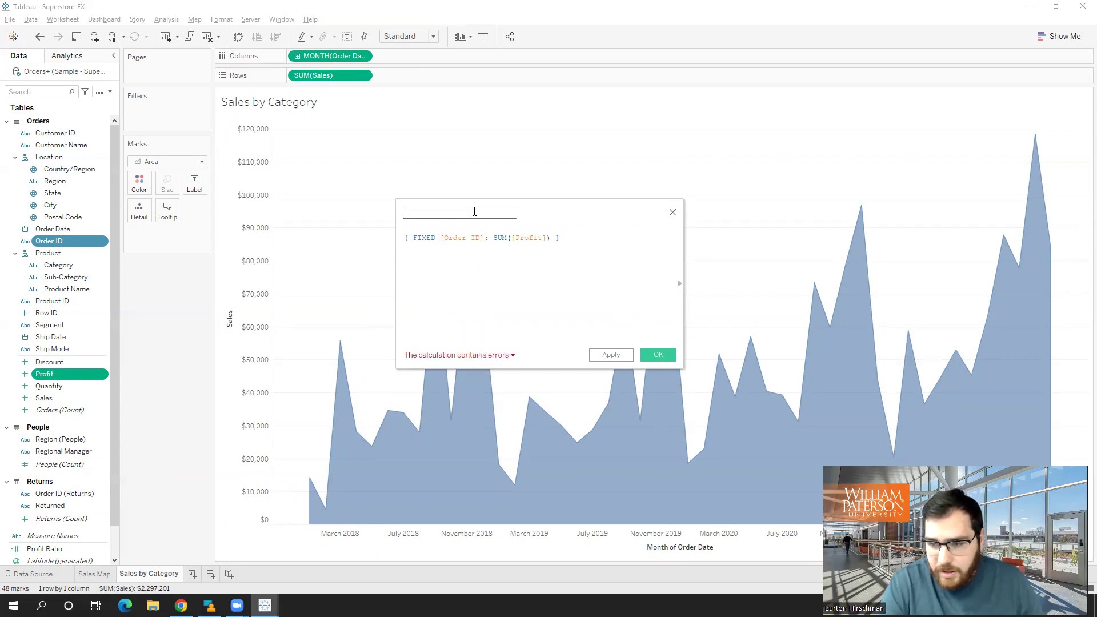
pyautogui.write('Order Profitable?')
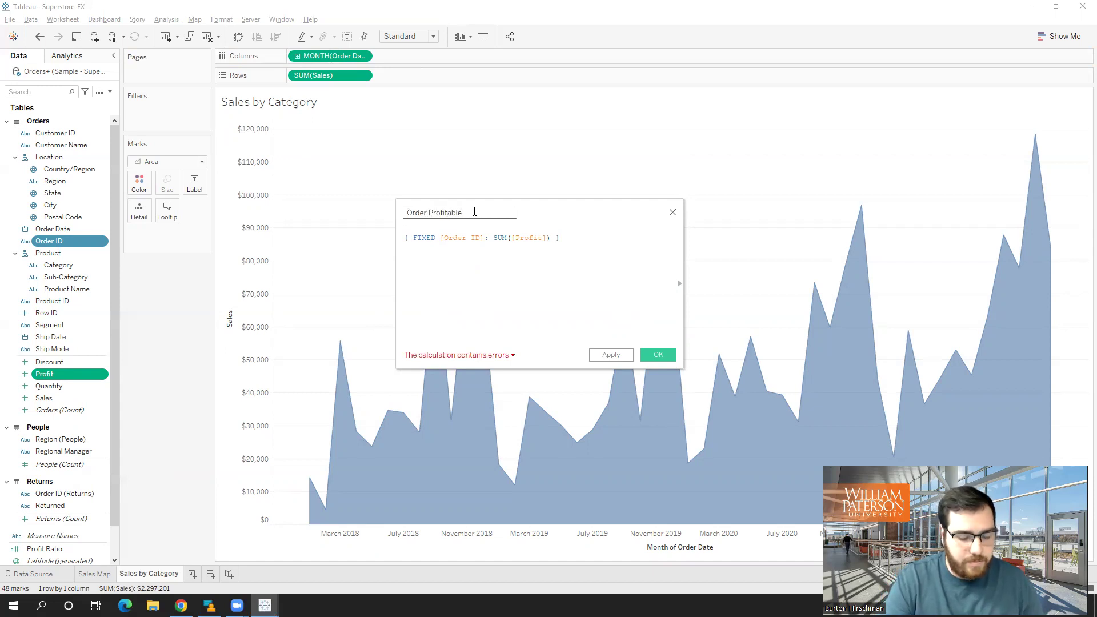
pyautogui.click(555, 237)
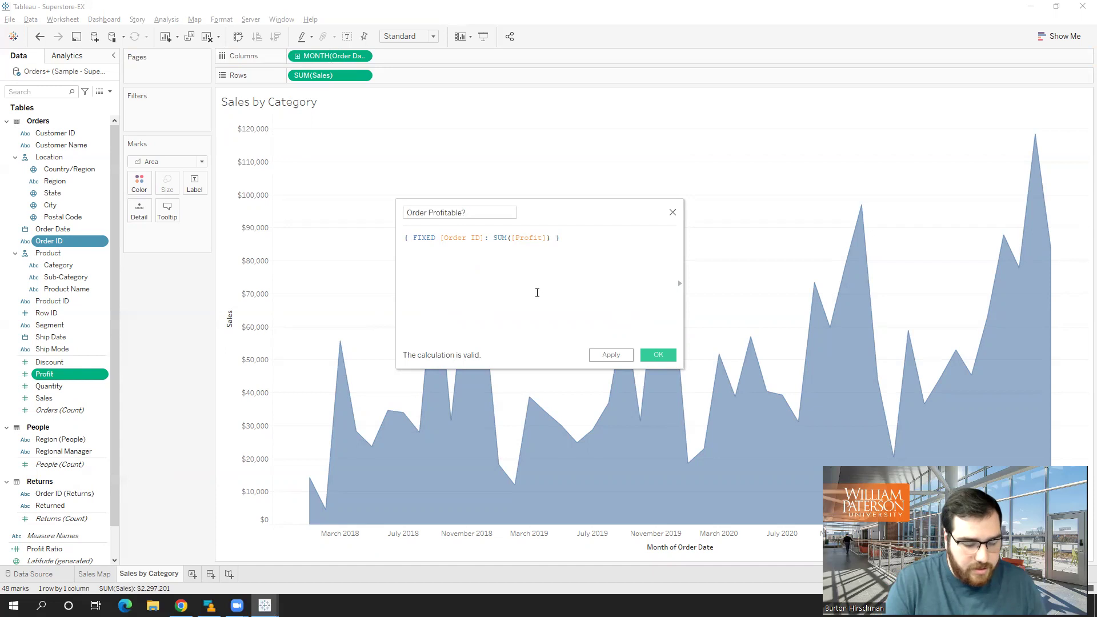
pyautogui.write('>')
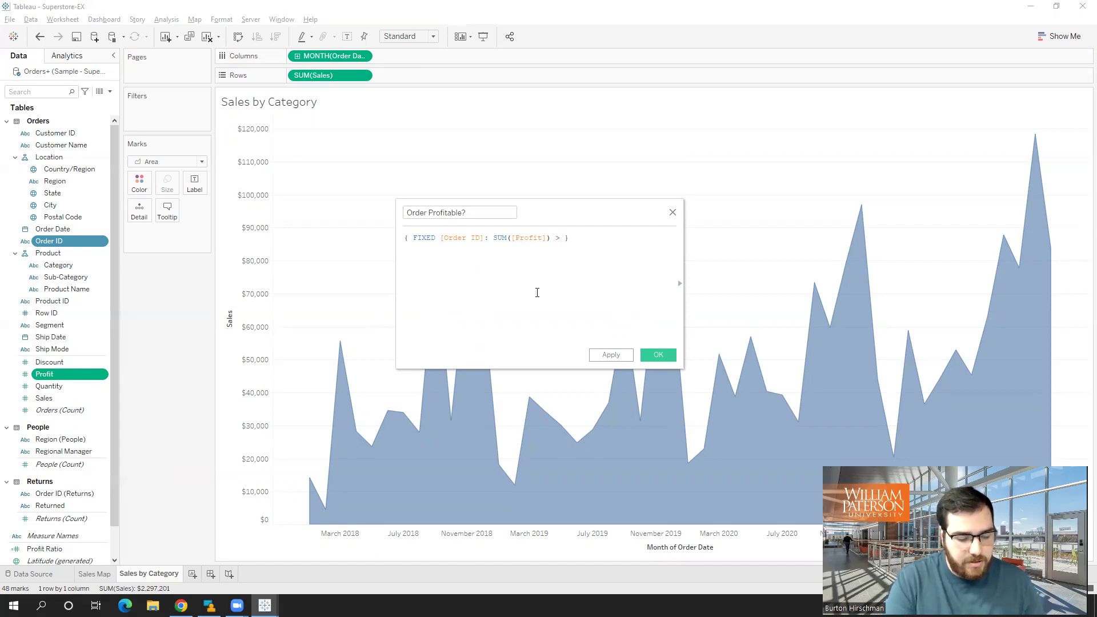
pyautogui.write(' 0')
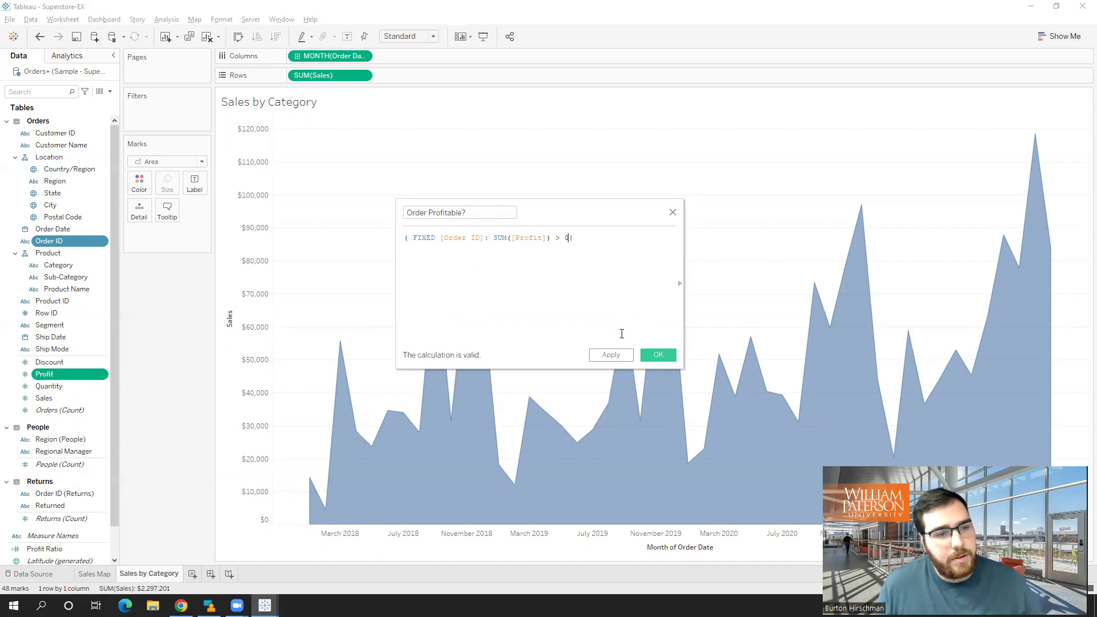
pyautogui.click(657, 355)
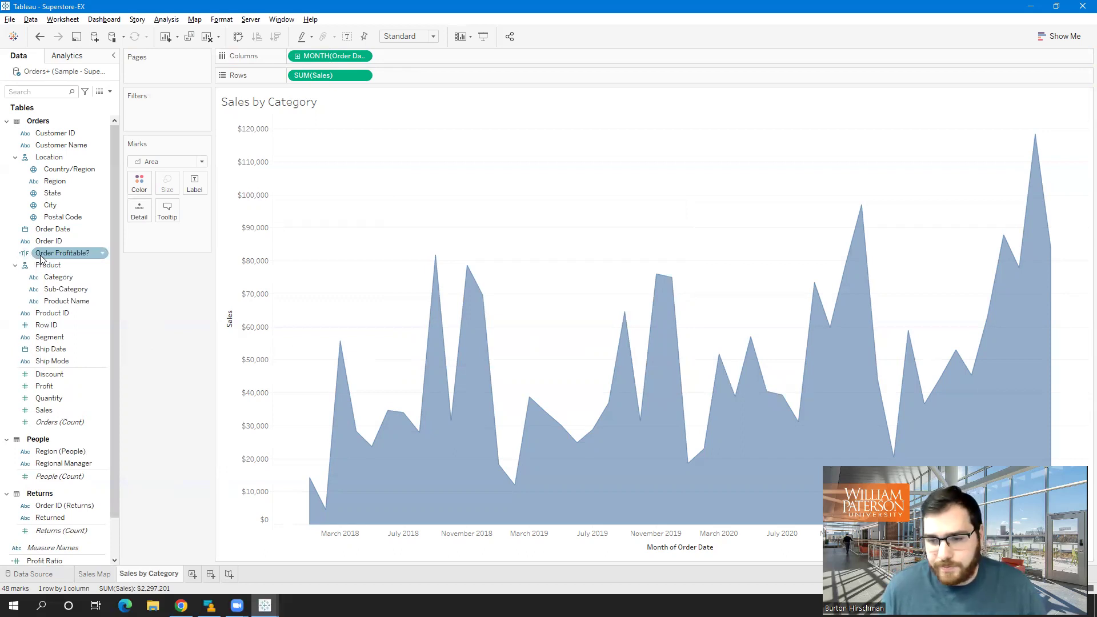
# - Add the comment '// Calculates the profit at the Order level' under the Order Profitable? formula
pyautogui.click(103, 253)
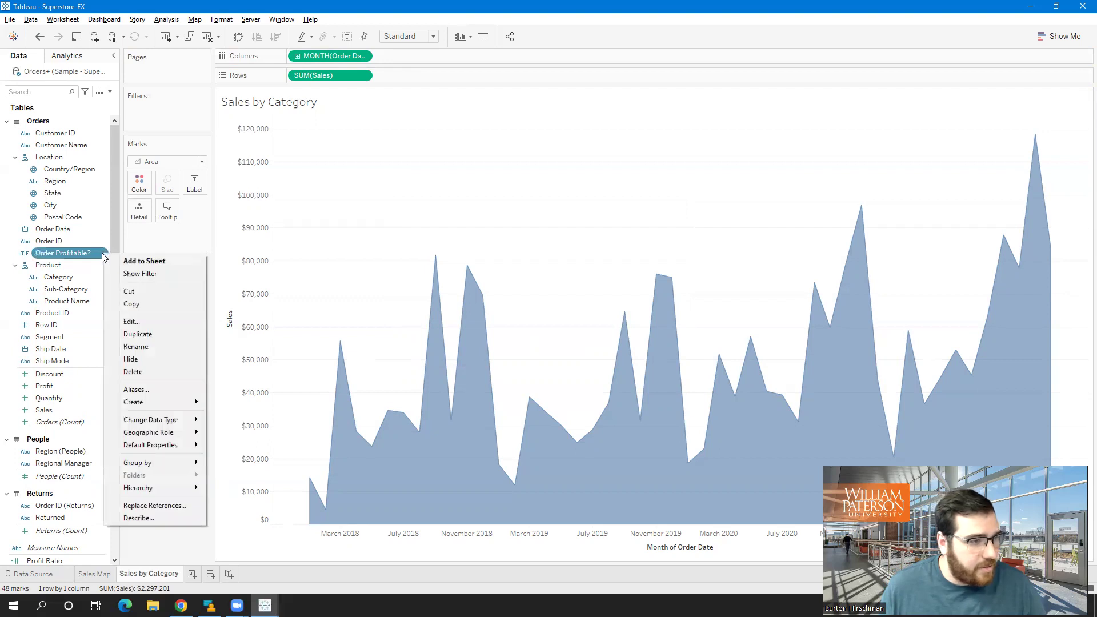
pyautogui.click(91, 257)
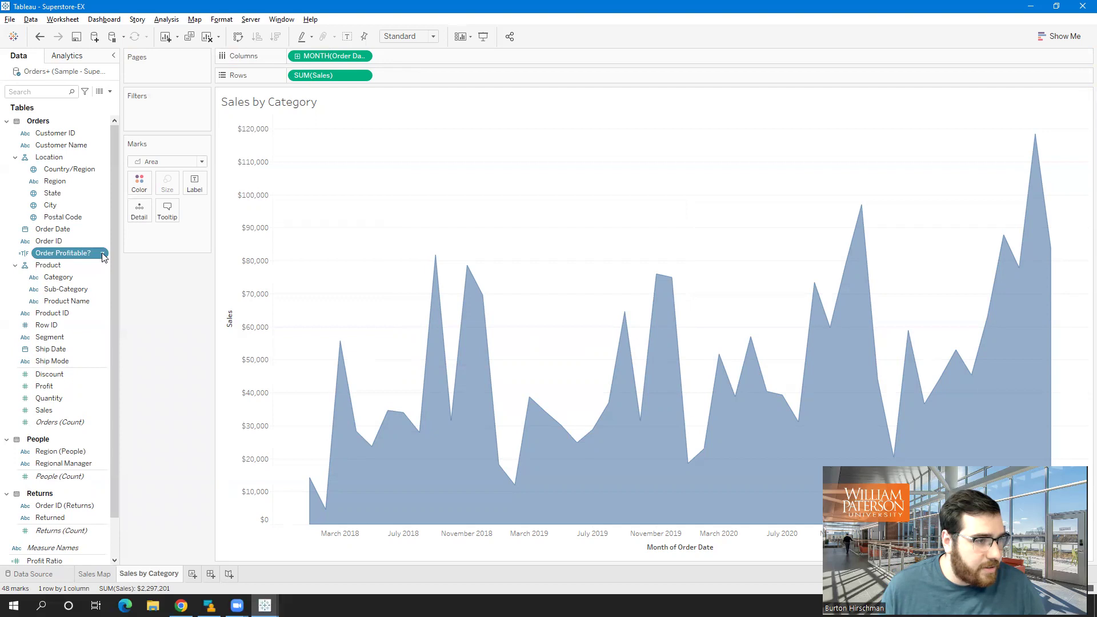
pyautogui.click(103, 256)
pyautogui.click(123, 320)
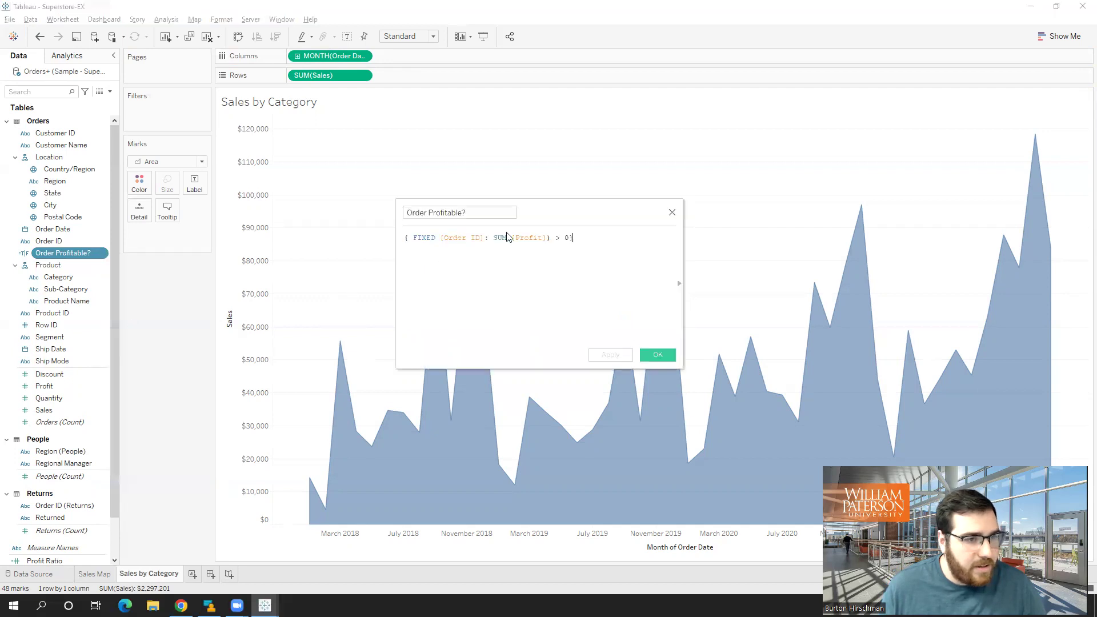
pyautogui.press('Return')
pyautogui.write('//')
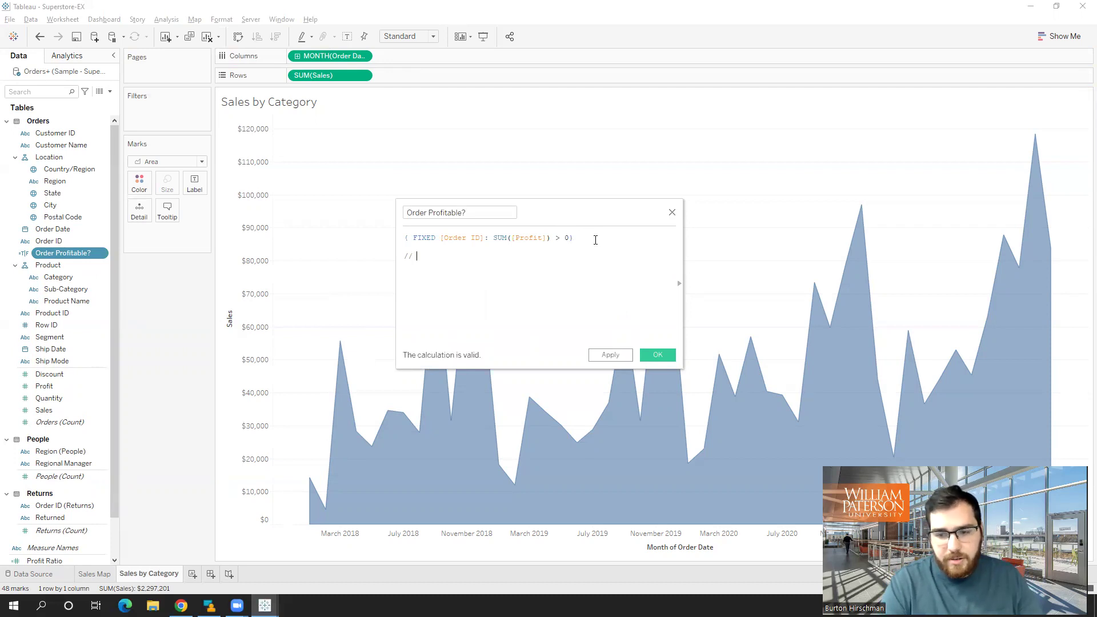
pyautogui.write(' Calculates the profit at the ')
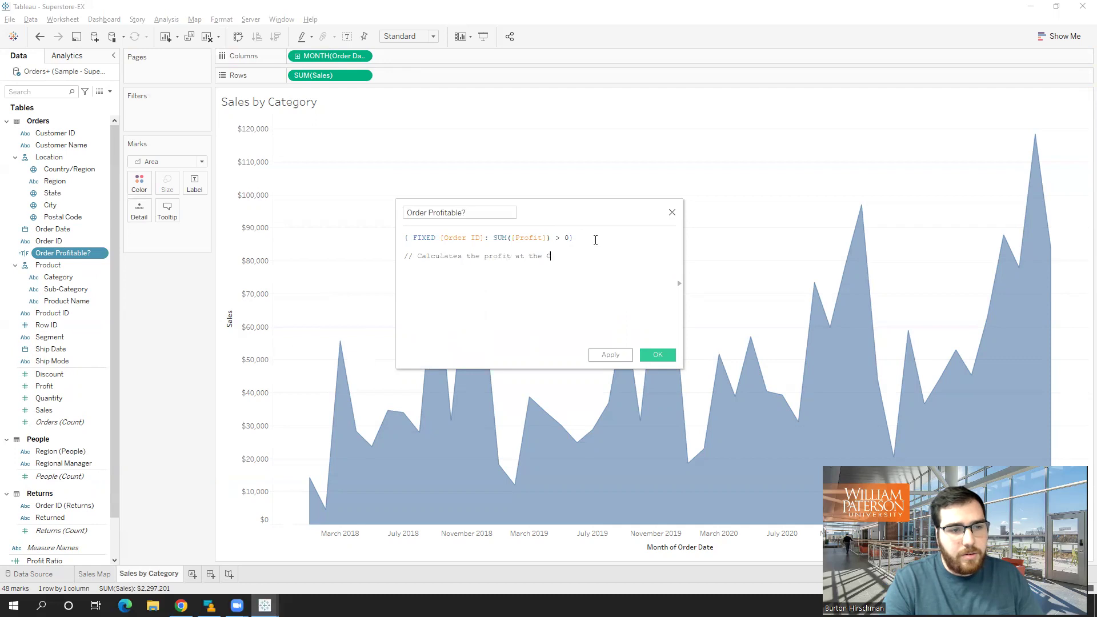
pyautogui.write('Order')
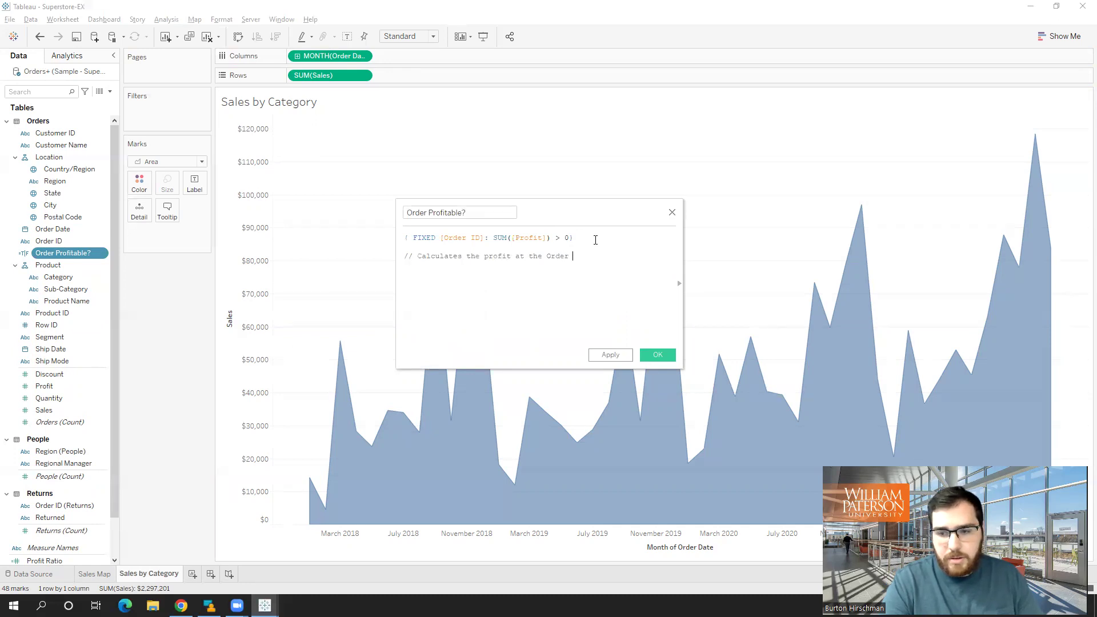
pyautogui.write(' level')
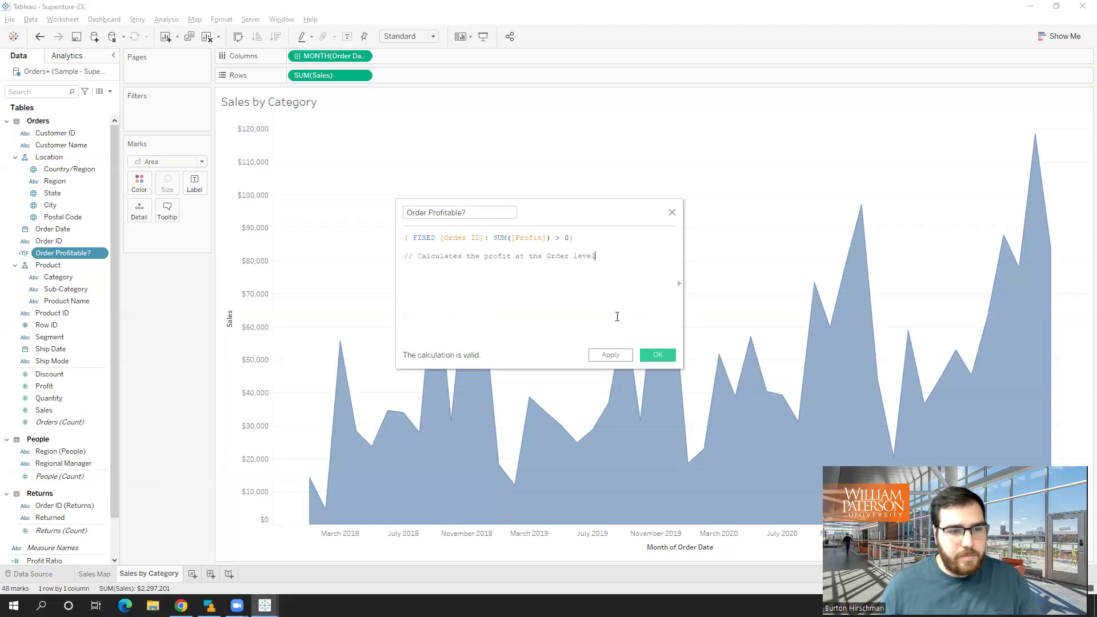
pyautogui.click(658, 355)
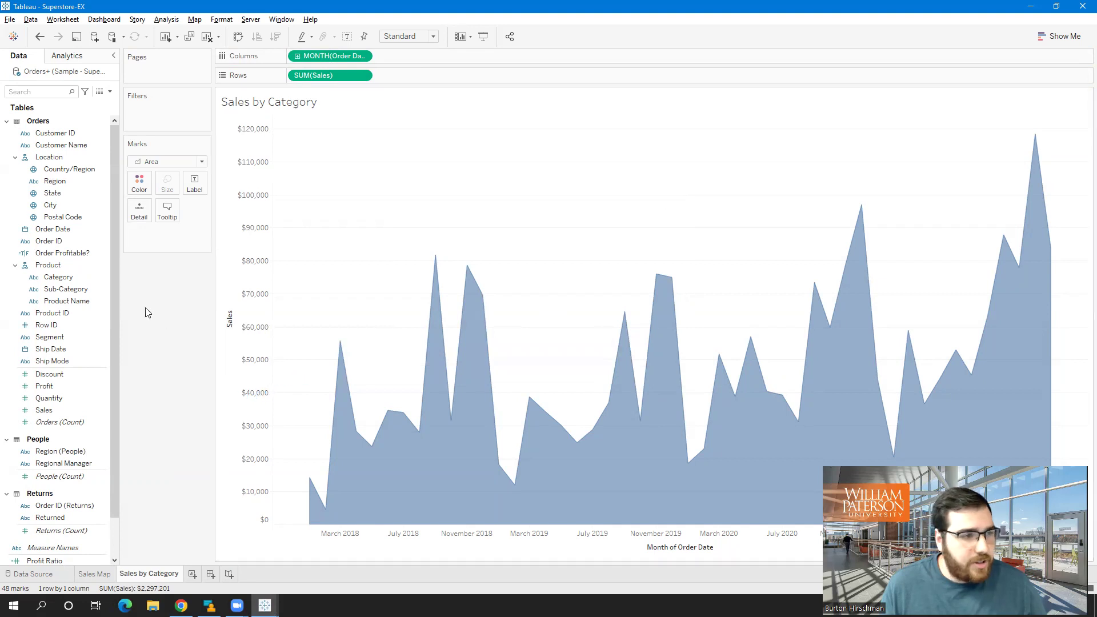
# - Alias the Order Profitable? values: False as Unprofitable and True as Profitable
pyautogui.click(104, 254)
pyautogui.rightClick(104, 255)
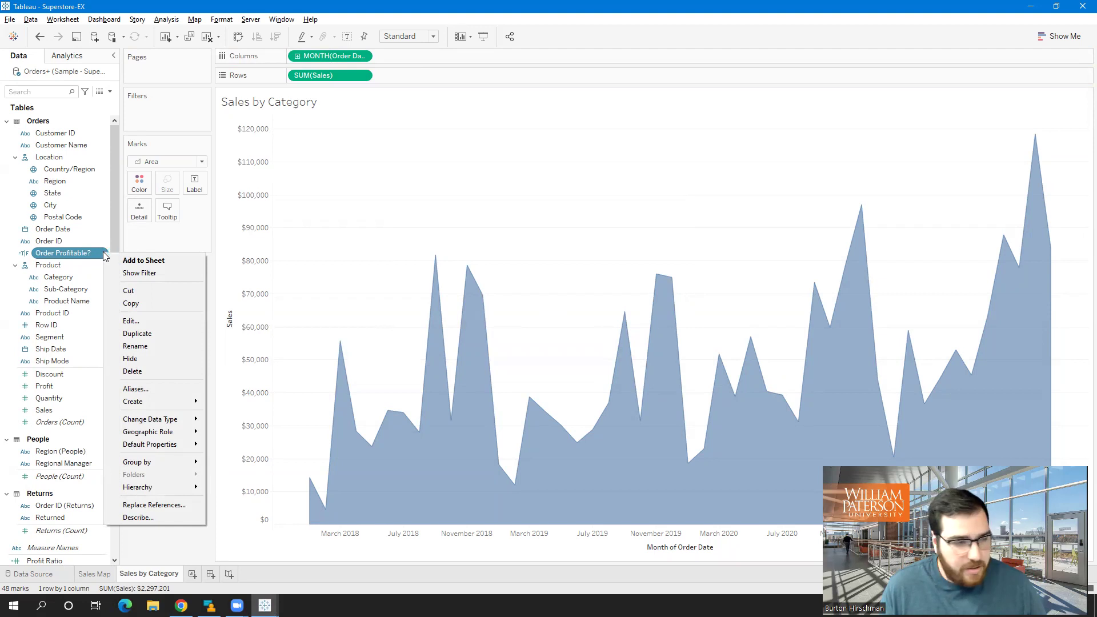
pyautogui.click(170, 389)
pyautogui.click(560, 243)
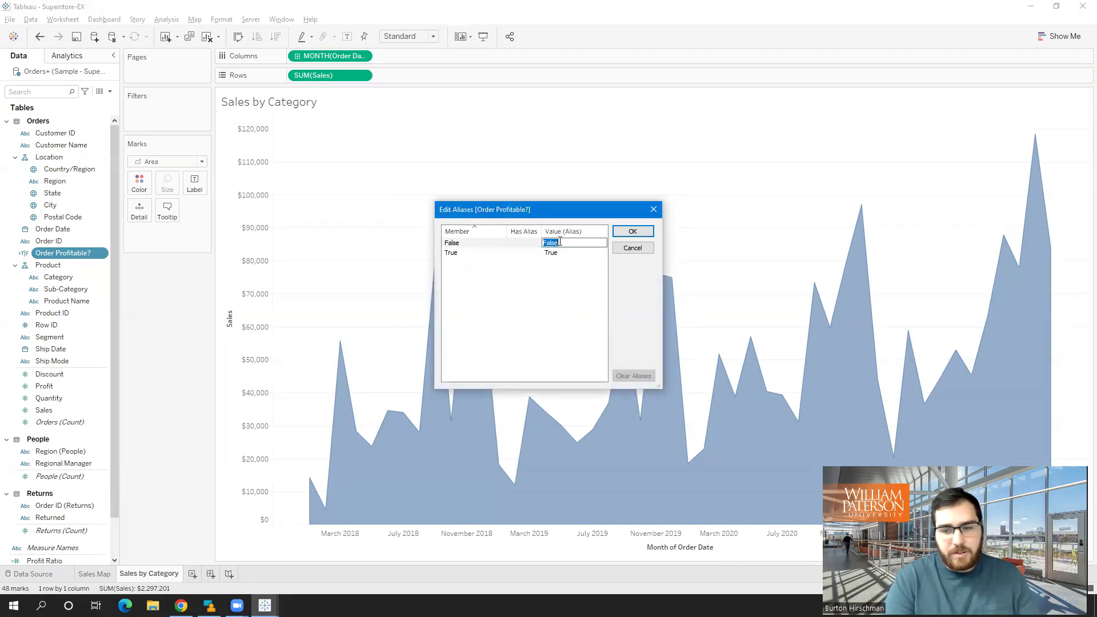
pyautogui.press('BackSpace')
pyautogui.write('Unprofitab')
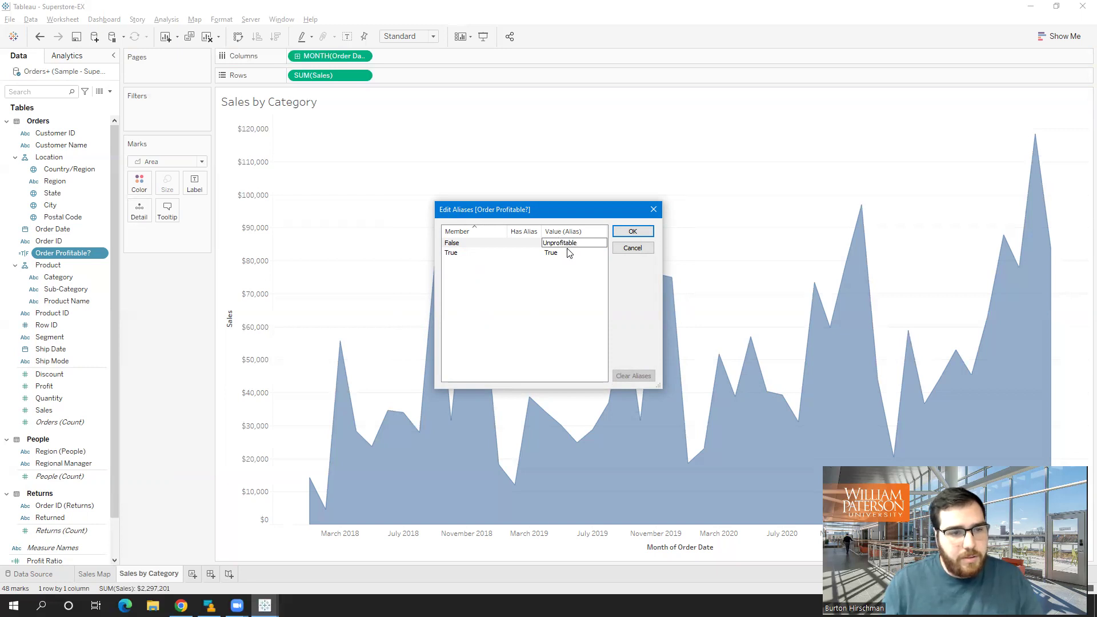
pyautogui.click(568, 250)
pyautogui.write('Profitabl')
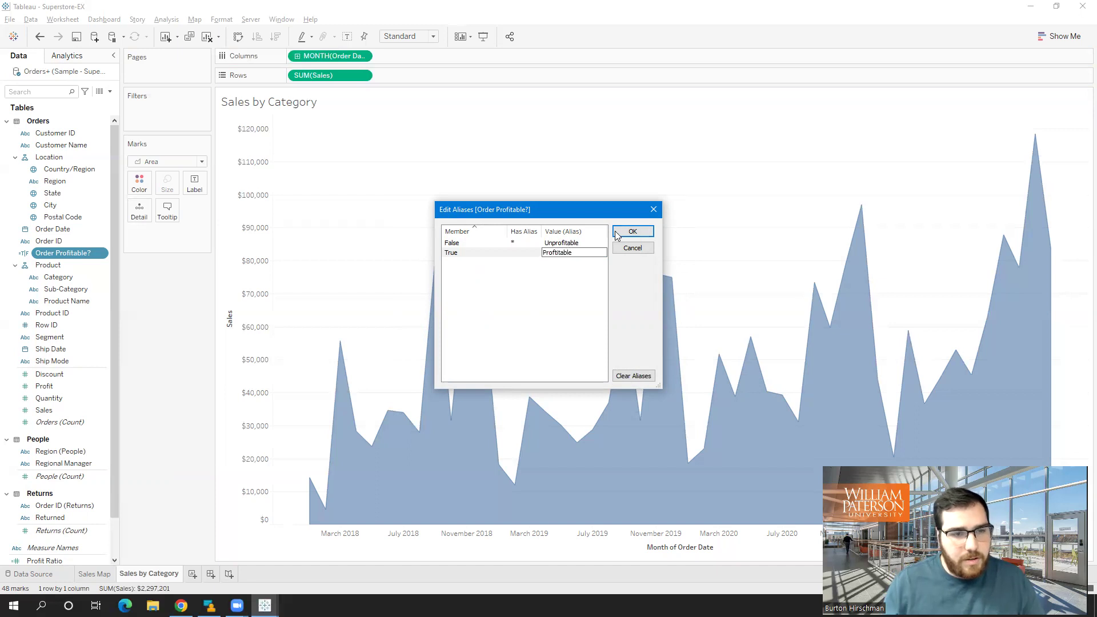
pyautogui.click(632, 232)
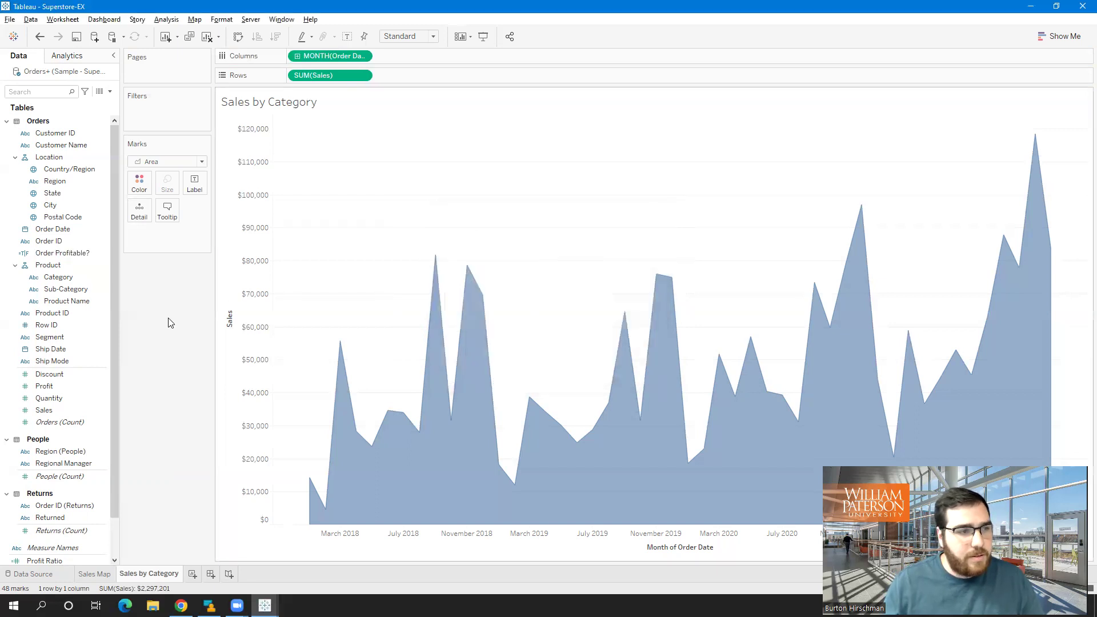
pyautogui.click(73, 255)
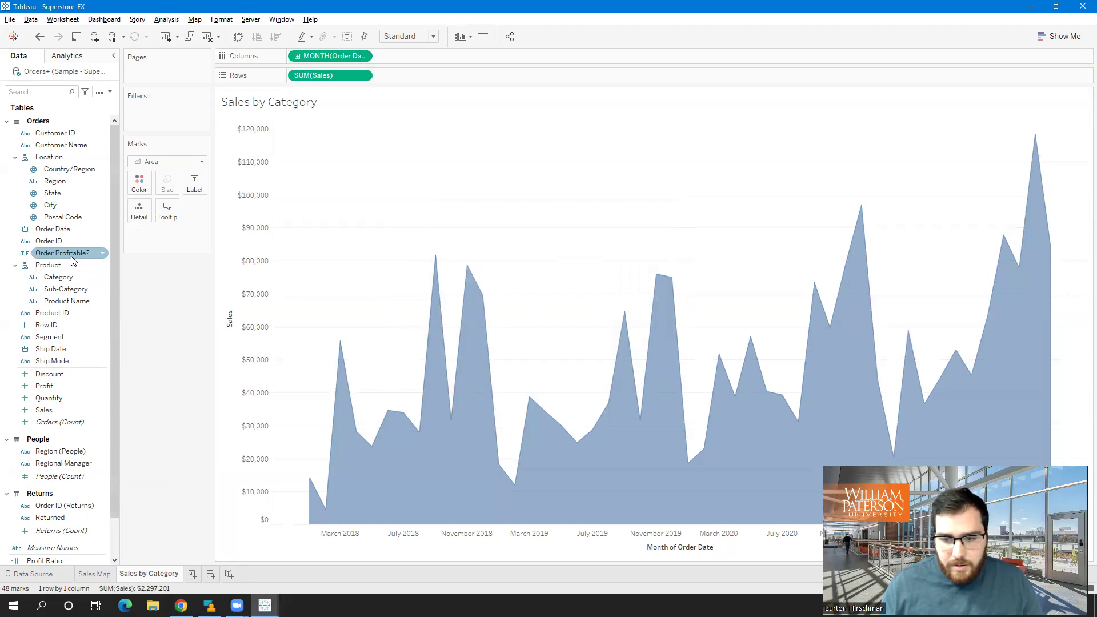
# - Put Order Profitable? on Color to stack sales into Profitable and Unprofitable bands
pyautogui.rightClick(102, 256)
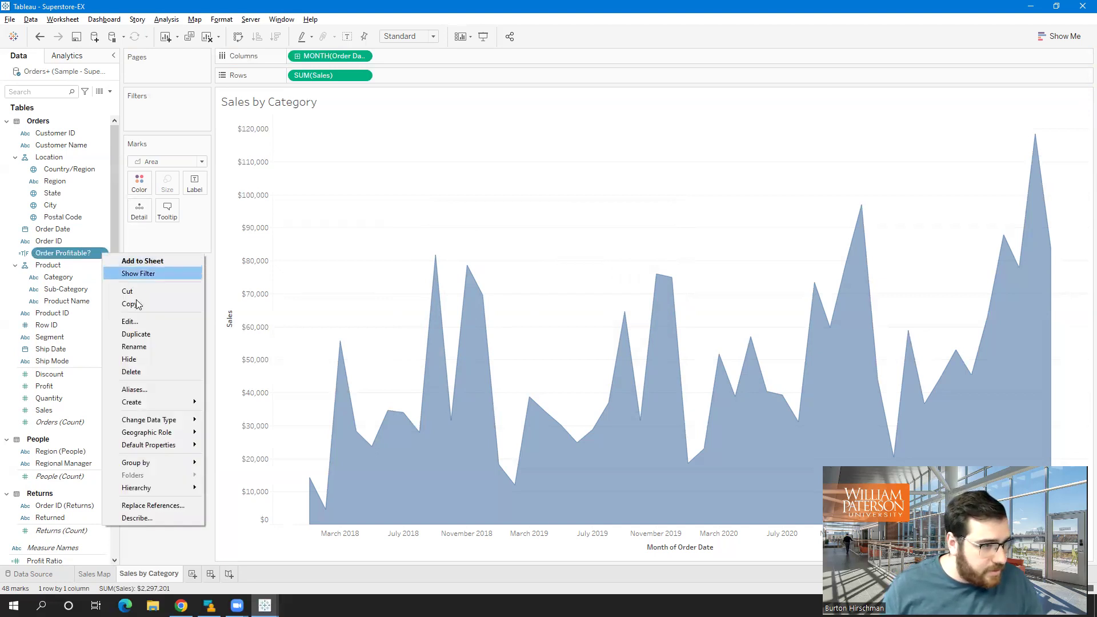
pyautogui.click(164, 517)
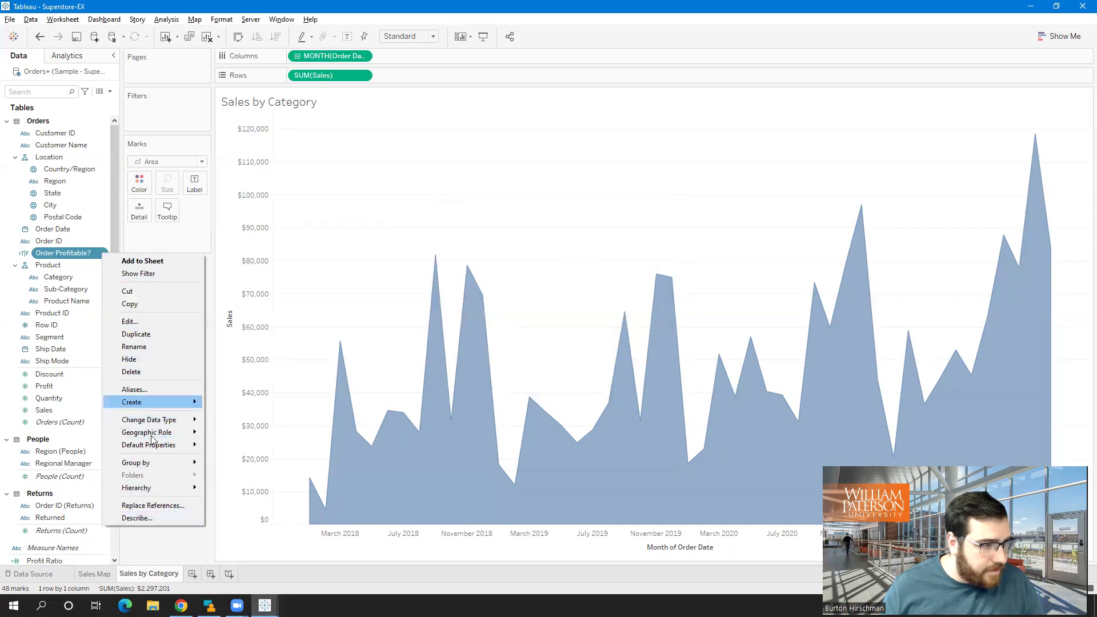
pyautogui.click(179, 542)
pyautogui.moveTo(50, 255); pyautogui.dragTo(140, 184)
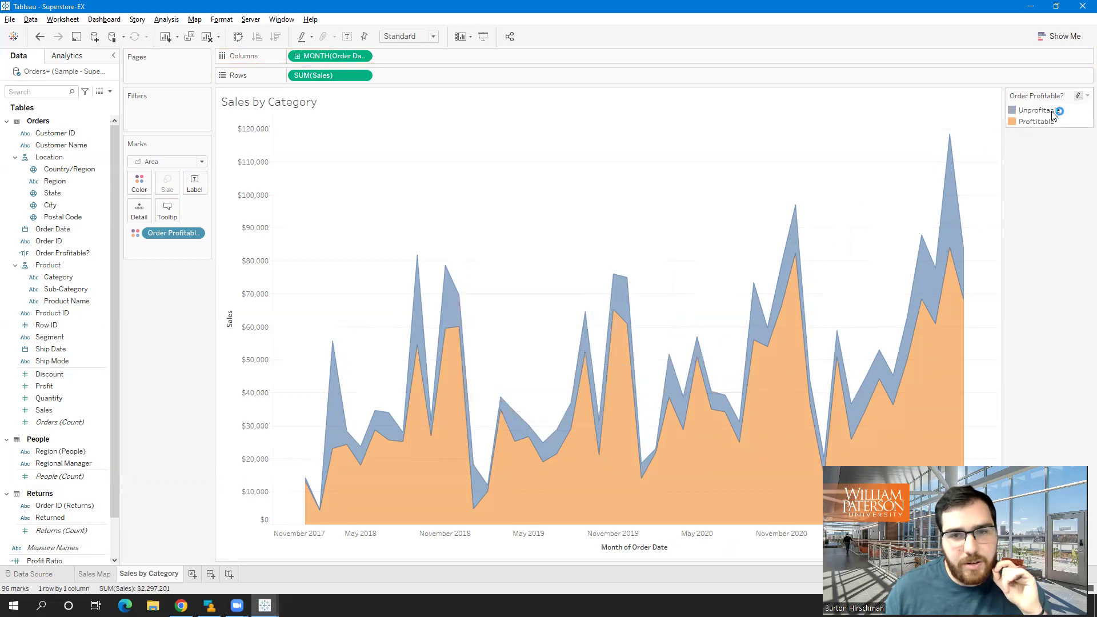
# - Sort Order Profitable? manually with Profitable first and Unprofitable after it
pyautogui.click(198, 234)
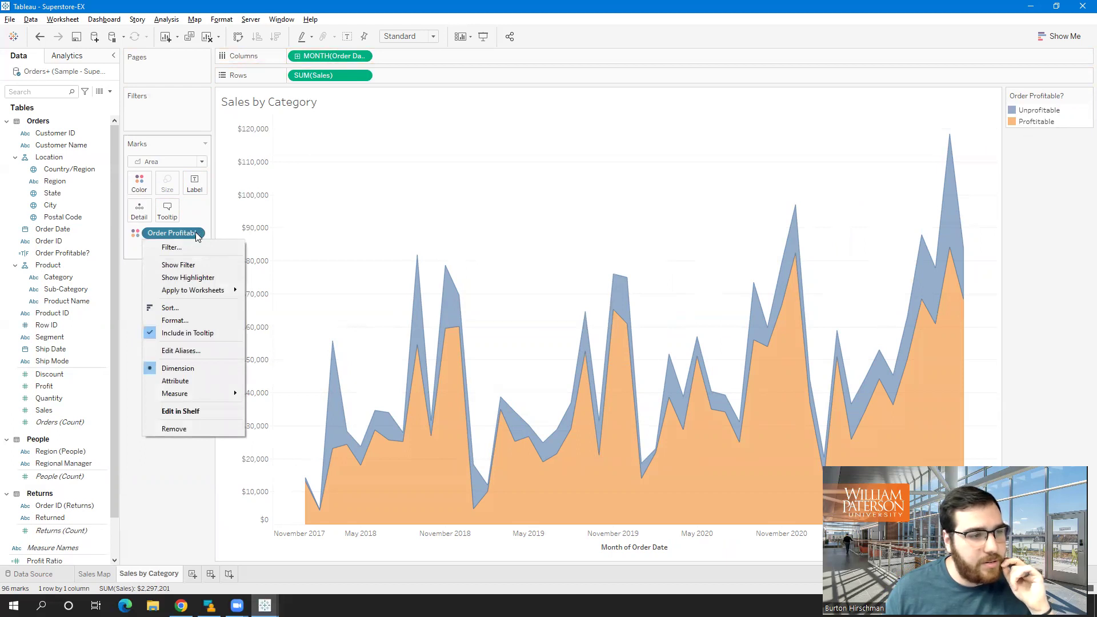
pyautogui.click(190, 310)
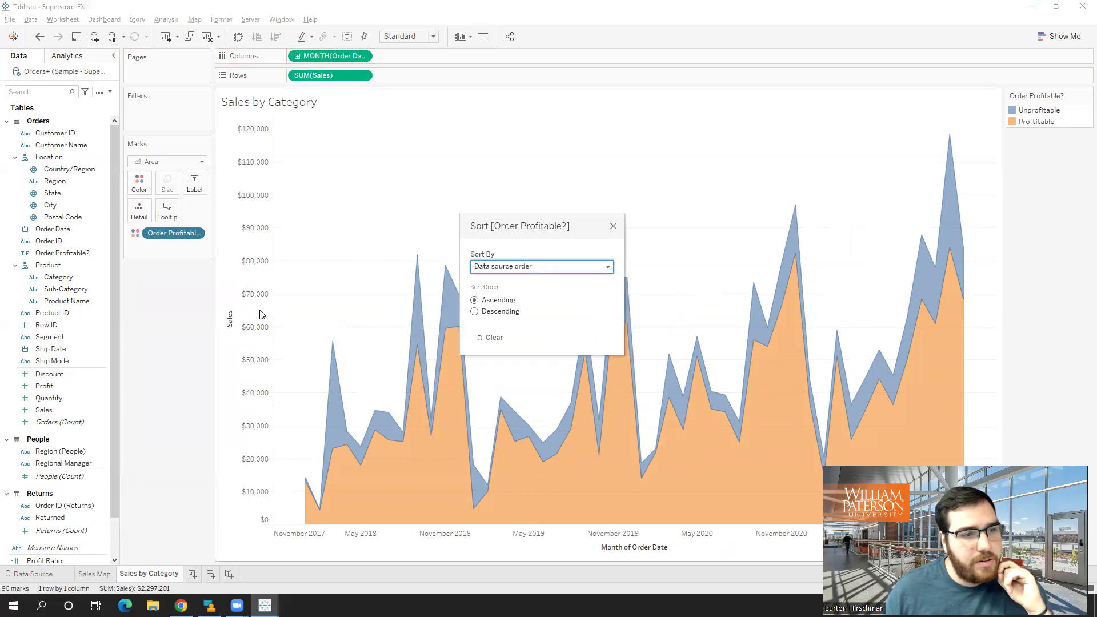
pyautogui.click(548, 266)
pyautogui.click(530, 311)
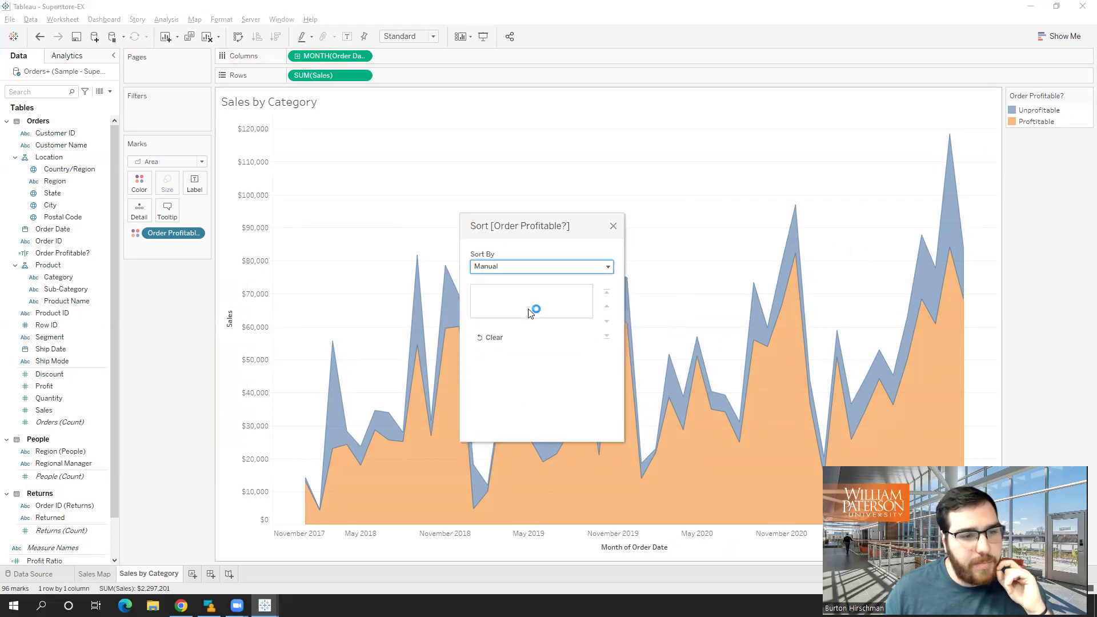
pyautogui.moveTo(502, 290); pyautogui.dragTo(500, 324)
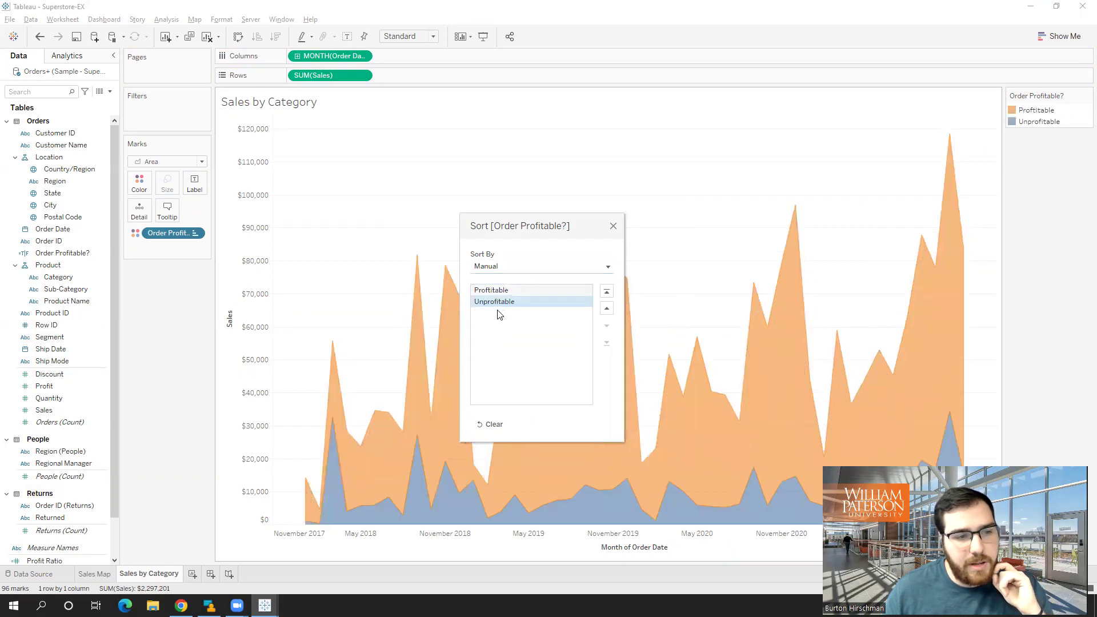
pyautogui.click(613, 226)
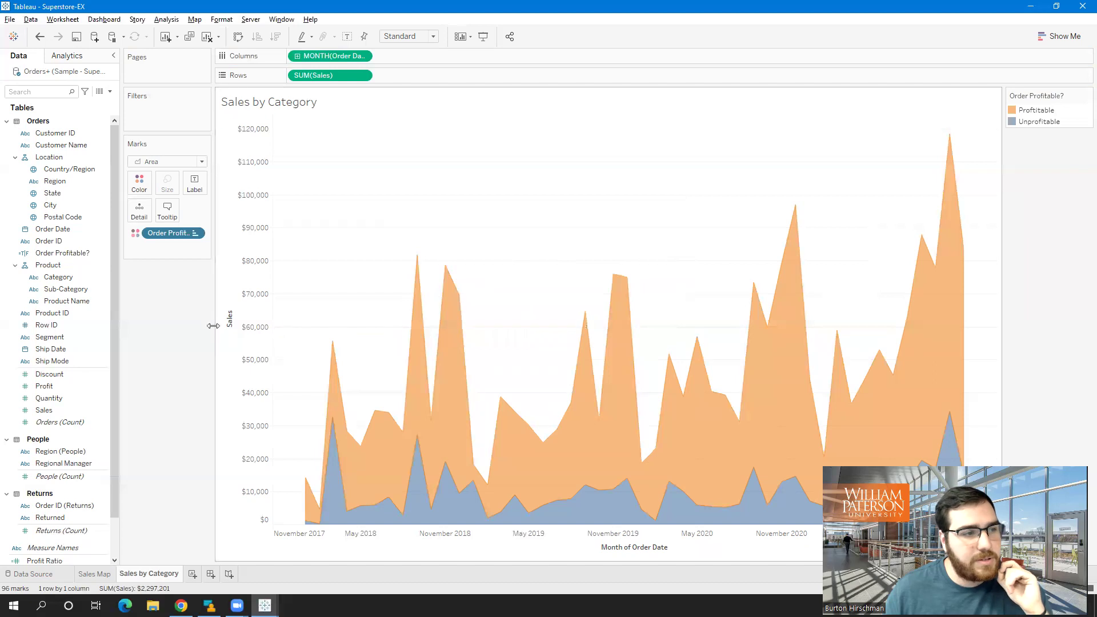
# - Make Profitable blue and Unprofitable orange in the Edit Colors dialog
pyautogui.click(140, 184)
pyautogui.click(183, 220)
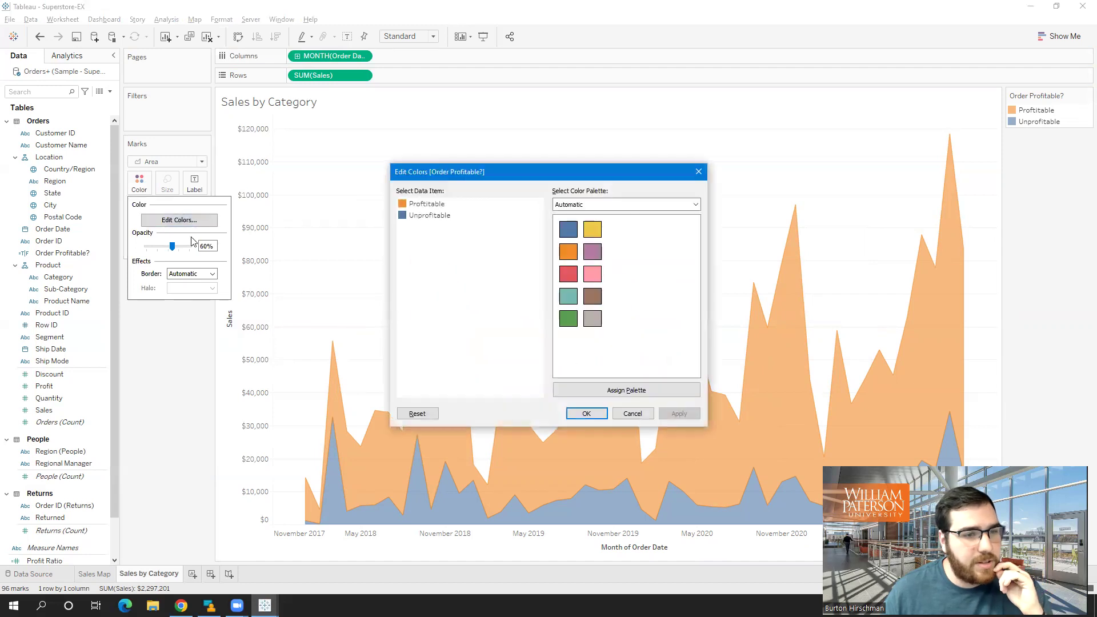
pyautogui.click(425, 206)
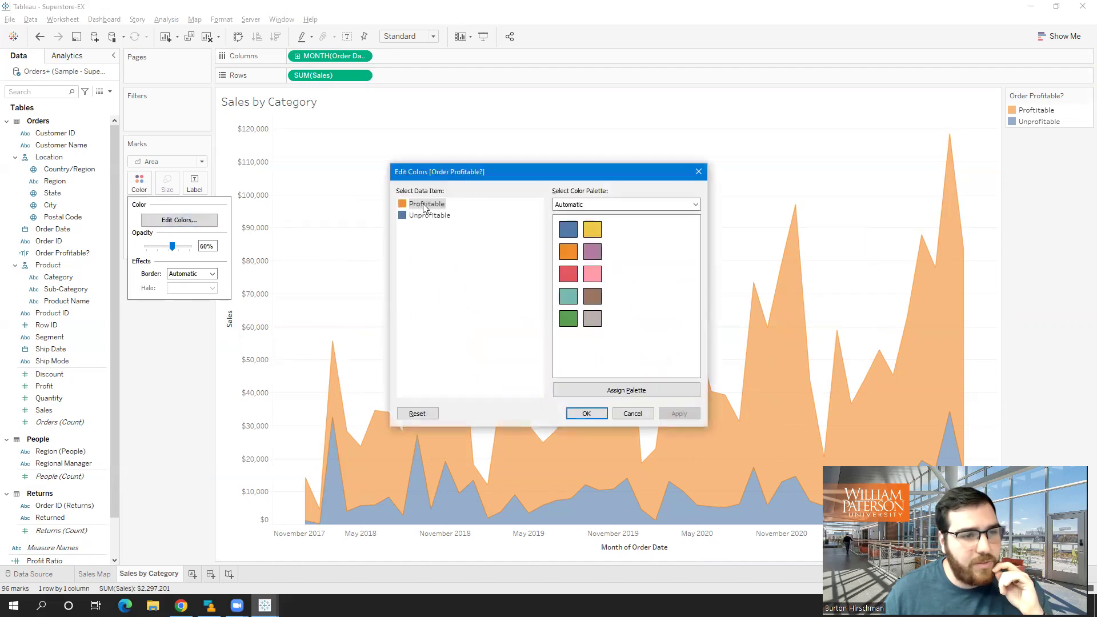
pyautogui.click(568, 229)
pyautogui.click(448, 216)
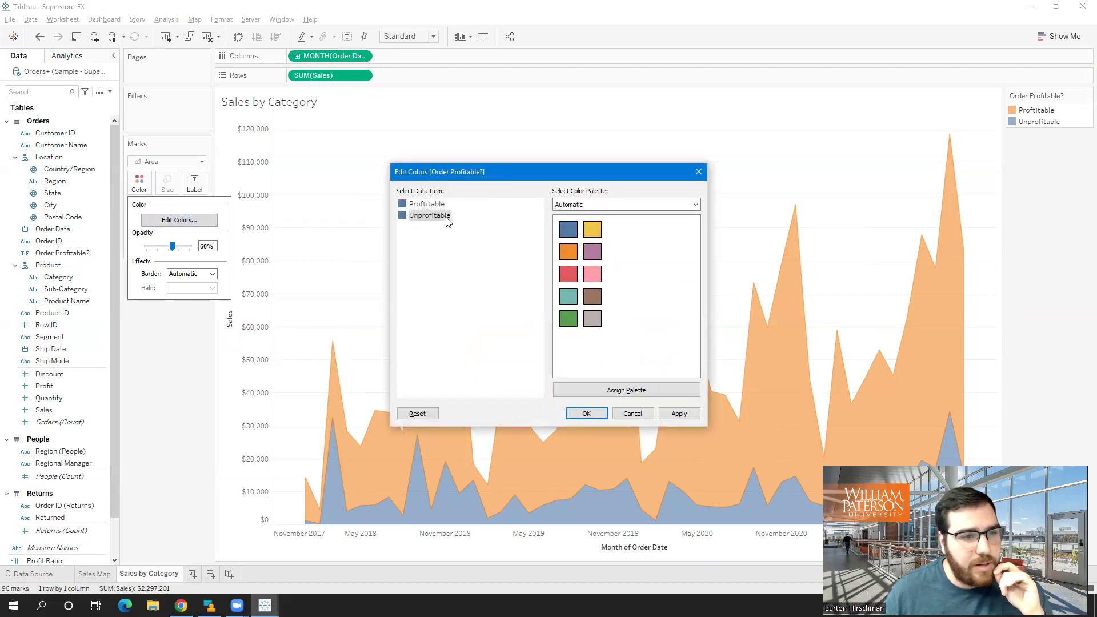
pyautogui.click(568, 251)
pyautogui.click(589, 413)
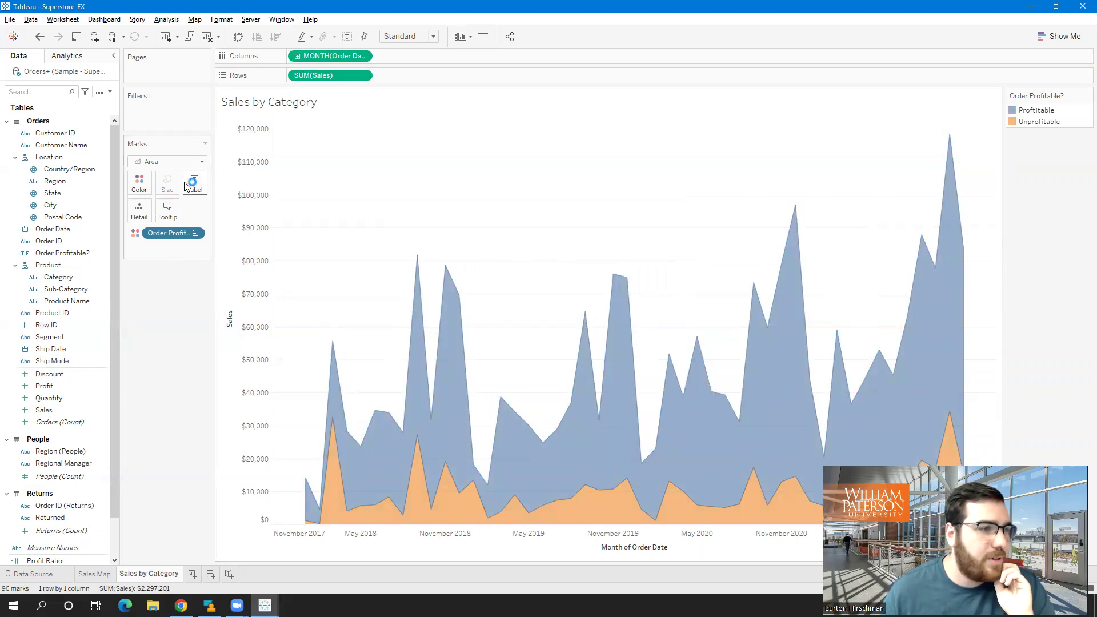
# - Raise the colour opacity of the areas to 100%
pyautogui.click(139, 183)
pyautogui.moveTo(182, 245)
pyautogui.mouseDown()
pyautogui.moveTo(173, 250)
pyautogui.moveTo(193, 249)
pyautogui.mouseUp()
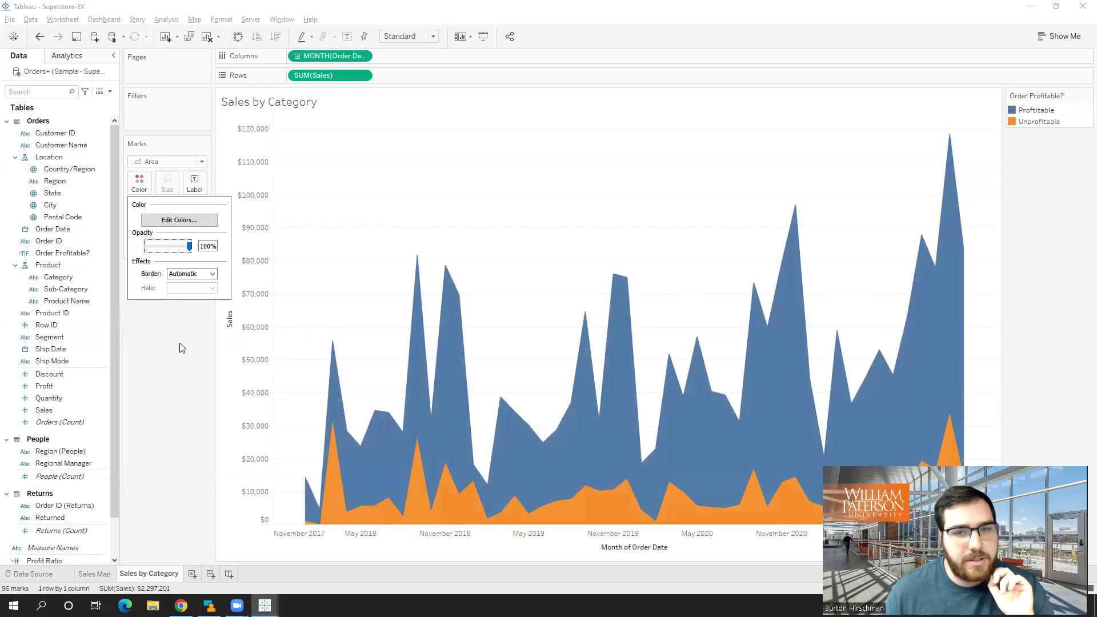
pyautogui.click(181, 346)
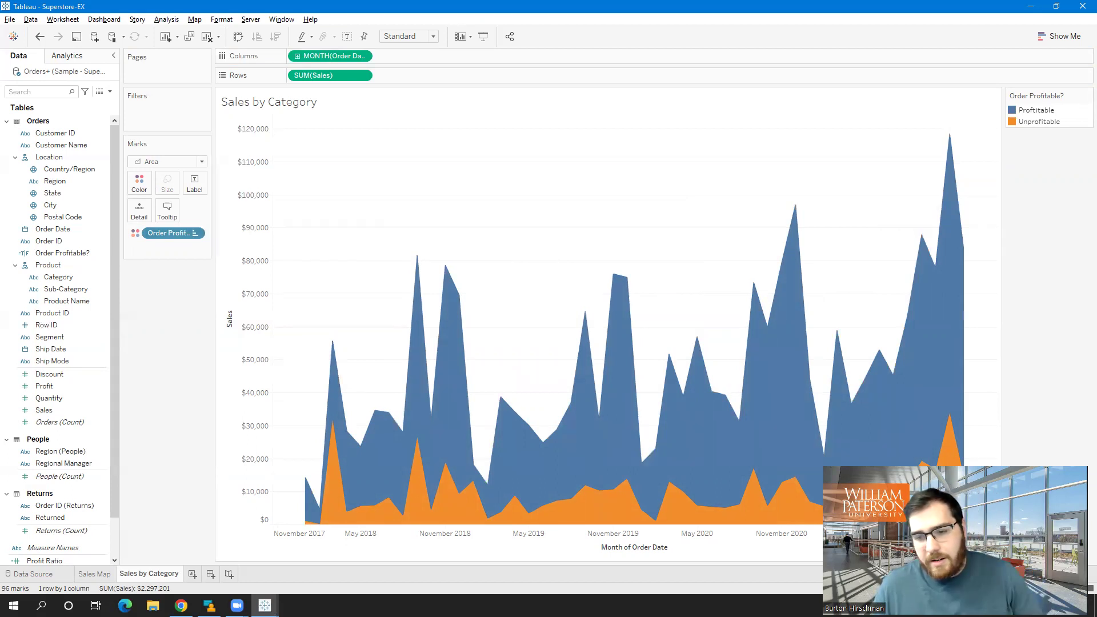
# - Place Category on Rows before SUM(Sales), giving Furniture, Office Supplies and Technology panes
pyautogui.moveTo(922, 338)
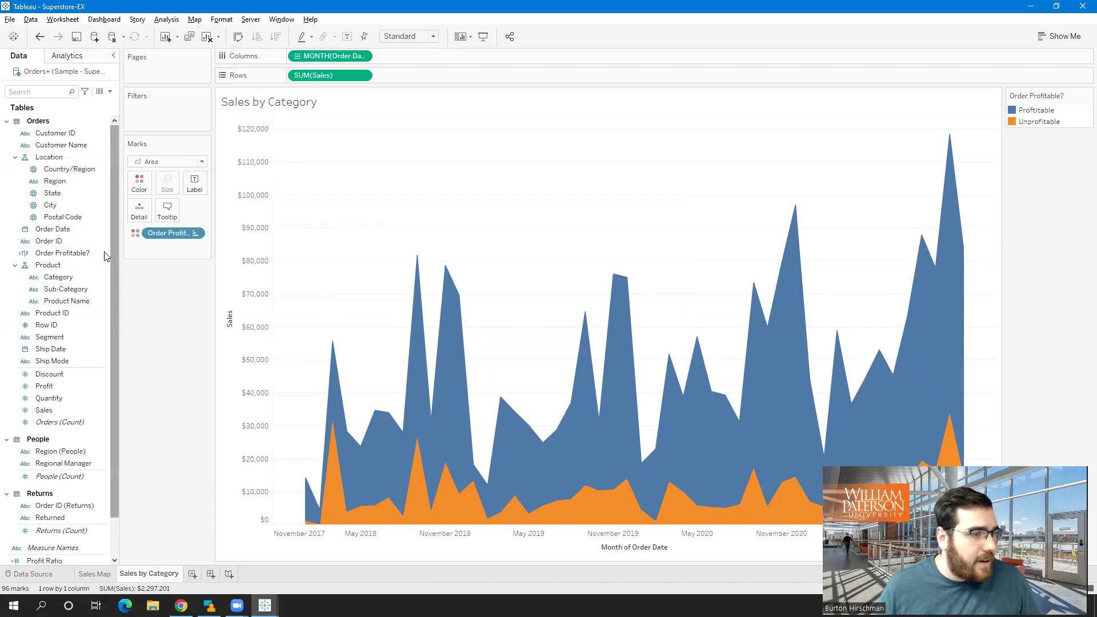
pyautogui.moveTo(57, 278); pyautogui.dragTo(292, 83)
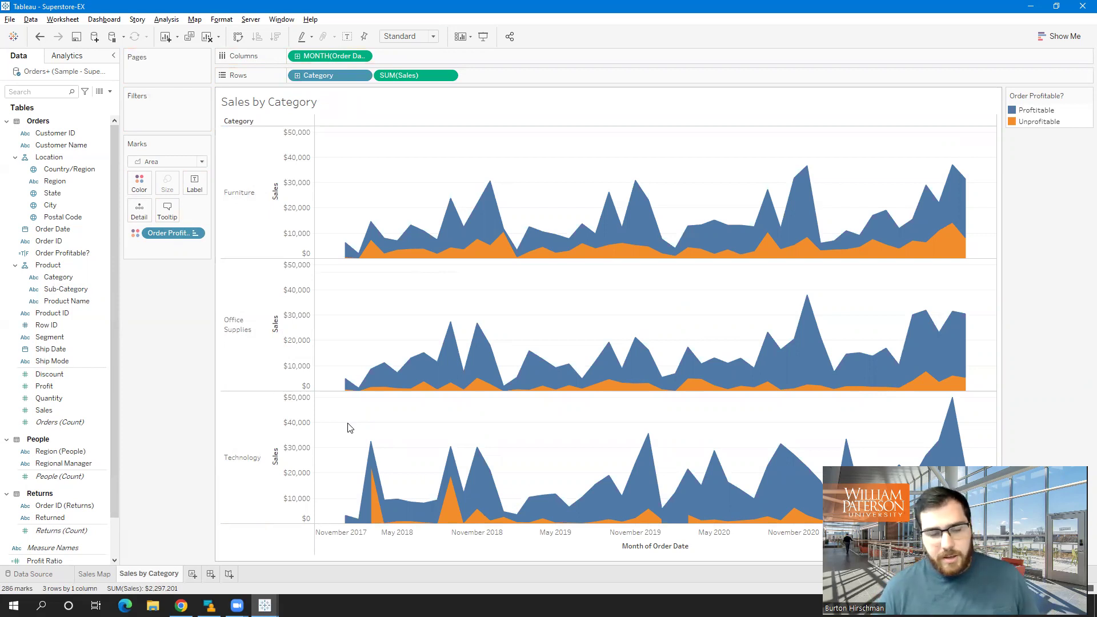
# - Drag Profit onto the Tooltip so each area's hover text shows SUM(Profit) alongside Sales
pyautogui.moveTo(478, 327)
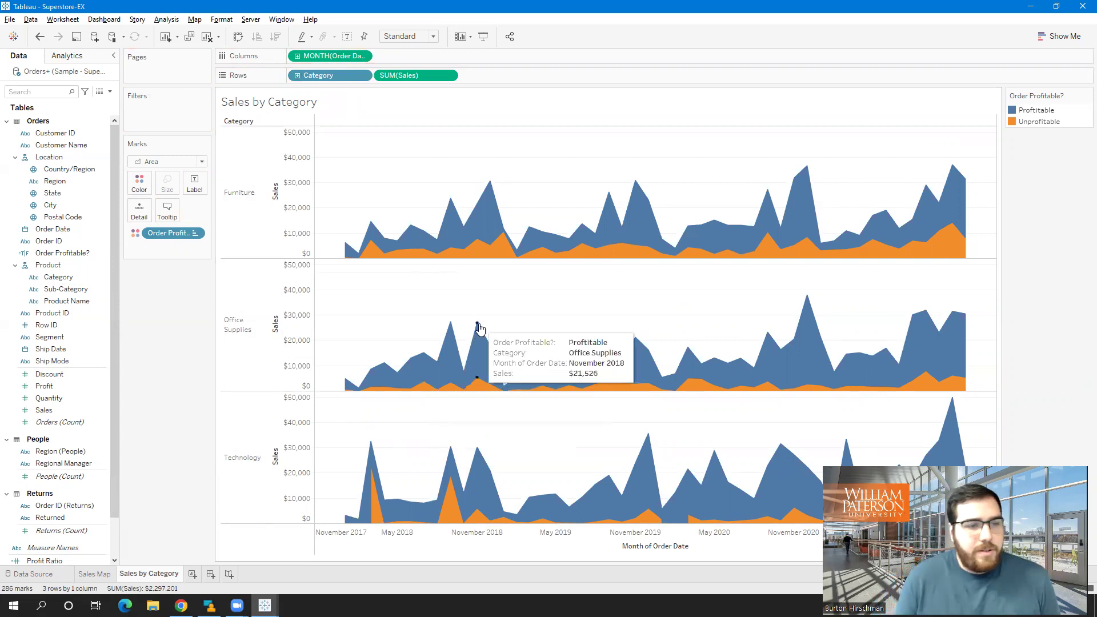
pyautogui.moveTo(609, 240)
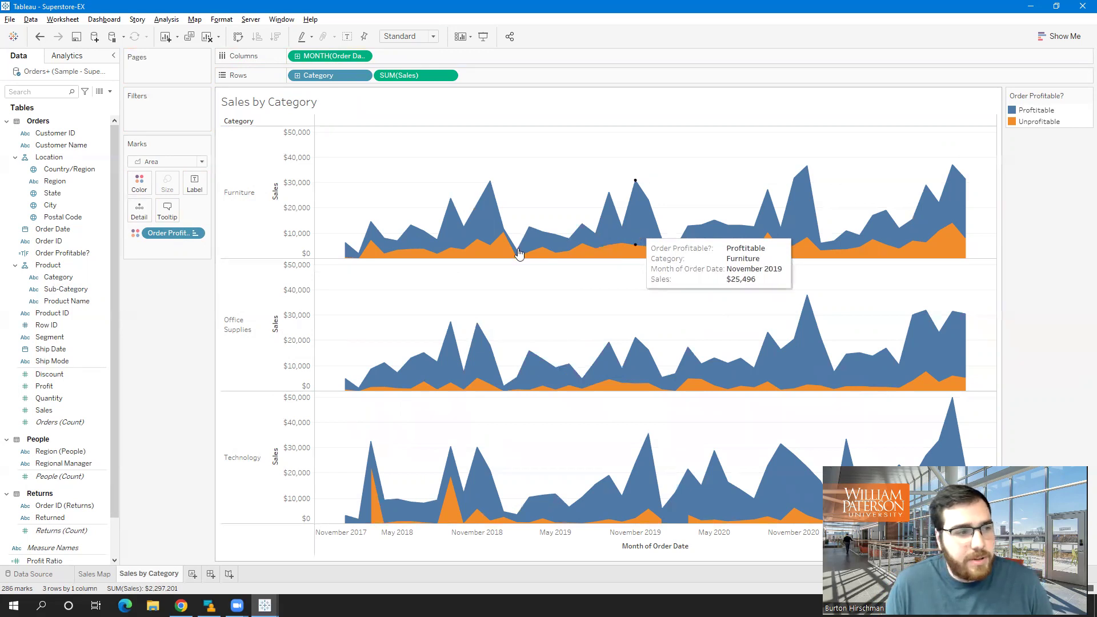
pyautogui.click(59, 390)
pyautogui.moveTo(59, 390); pyautogui.dragTo(168, 216)
pyautogui.moveTo(459, 229)
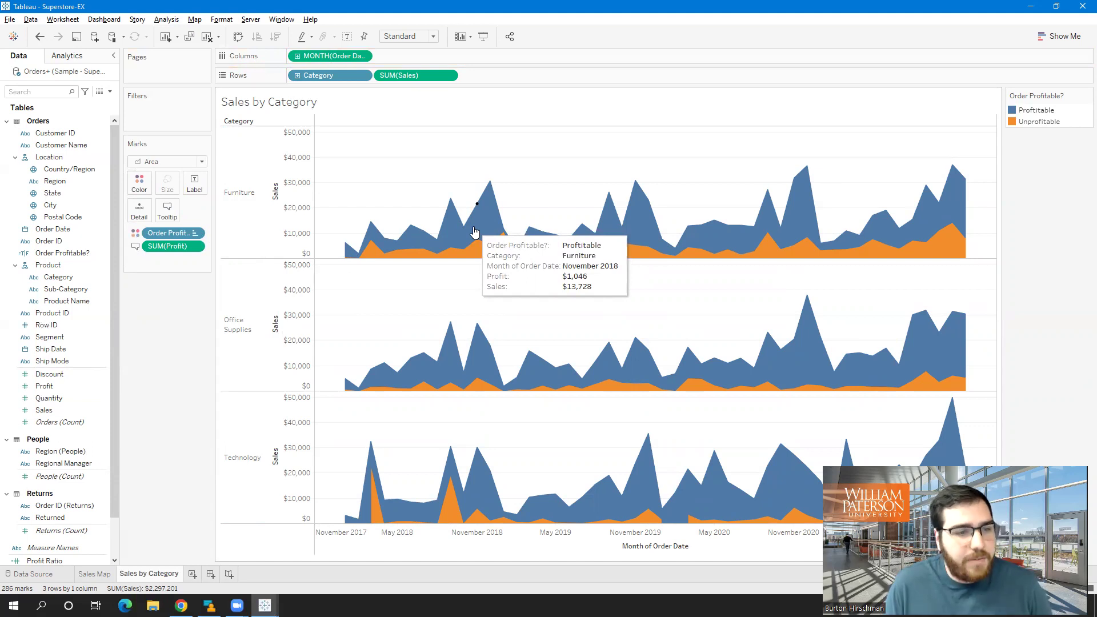
# - Edit the tooltip to drop the Order Profitable? line and put Profit below Sales
pyautogui.click(167, 210)
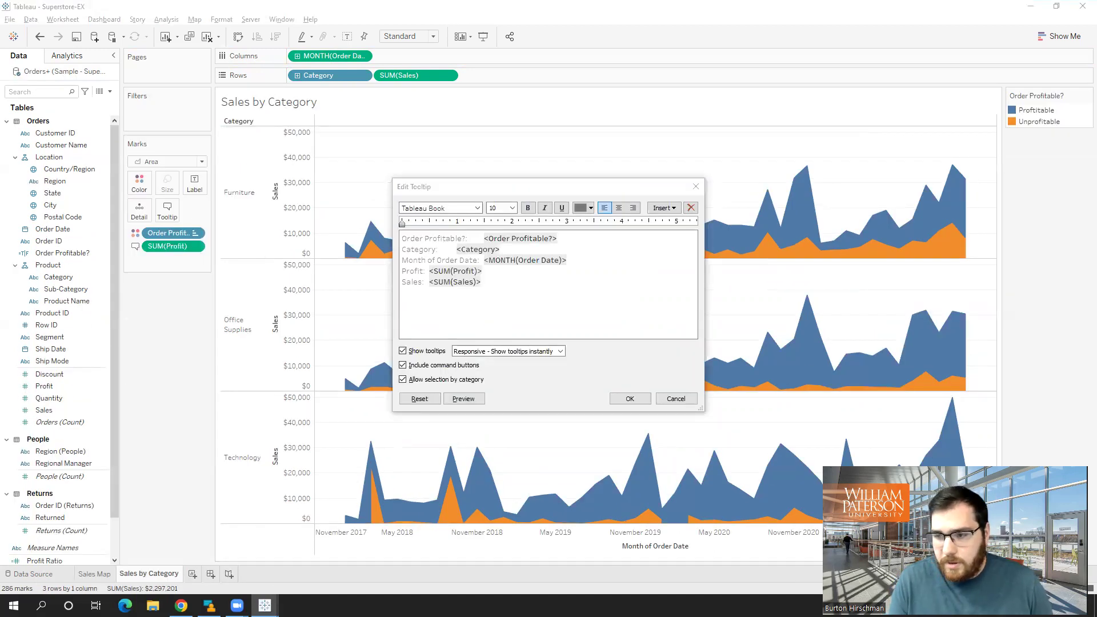
pyautogui.hotkey('alt', 'Tab')
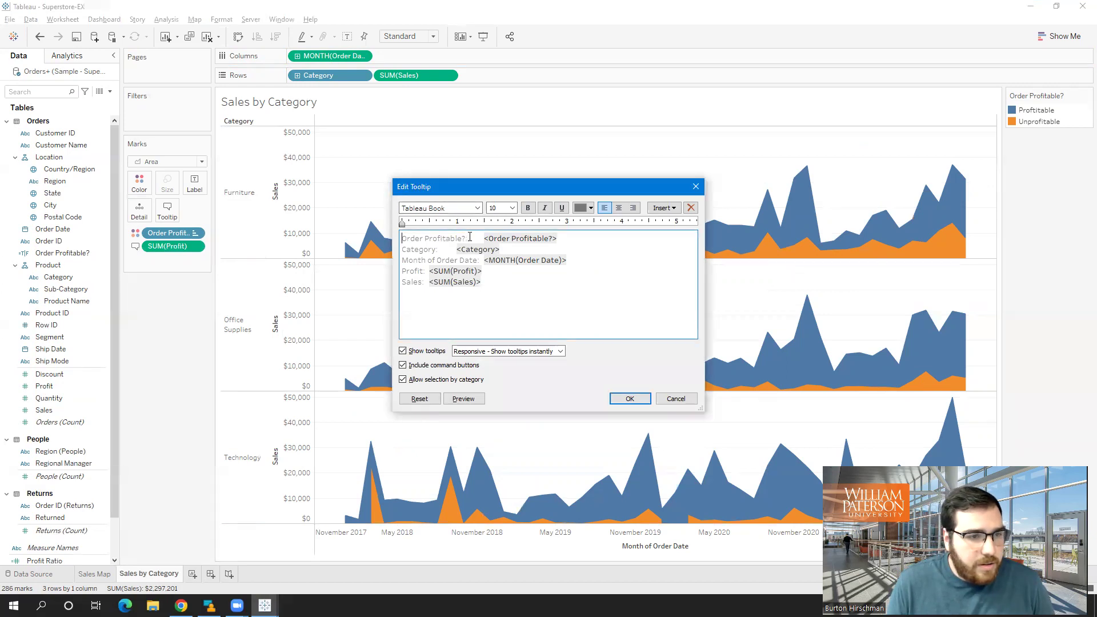
pyautogui.moveTo(563, 238); pyautogui.dragTo(368, 238)
pyautogui.press('BackSpace')
pyautogui.press('Delete')
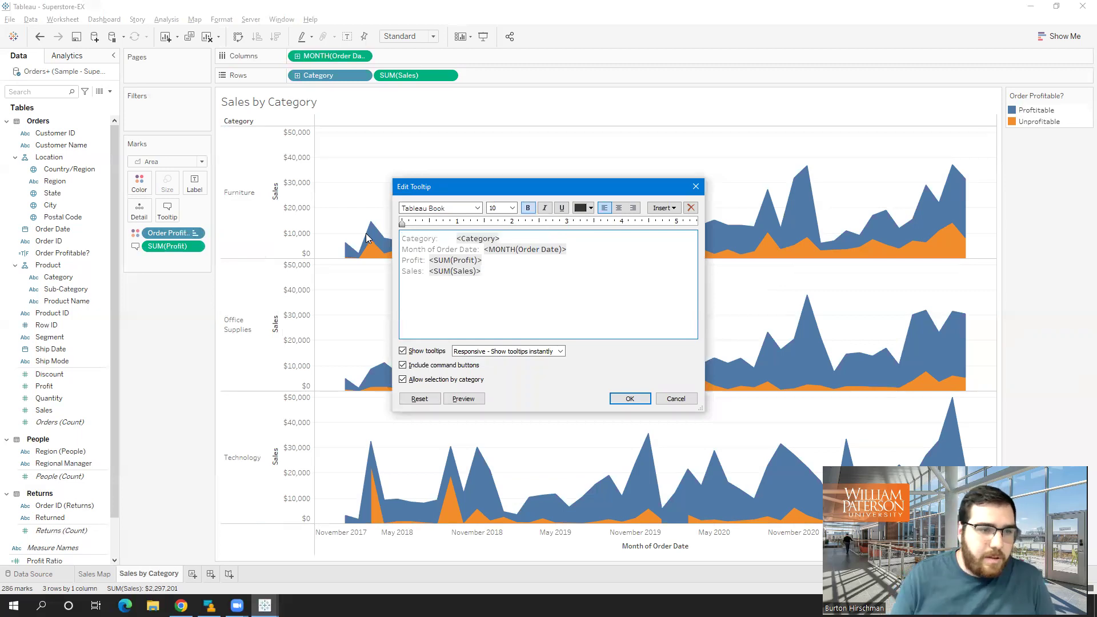
pyautogui.moveTo(468, 260)
pyautogui.mouseDown()
pyautogui.moveTo(404, 260)
pyautogui.moveTo(516, 291)
pyautogui.moveTo(482, 273)
pyautogui.mouseUp()
pyautogui.press('Return')
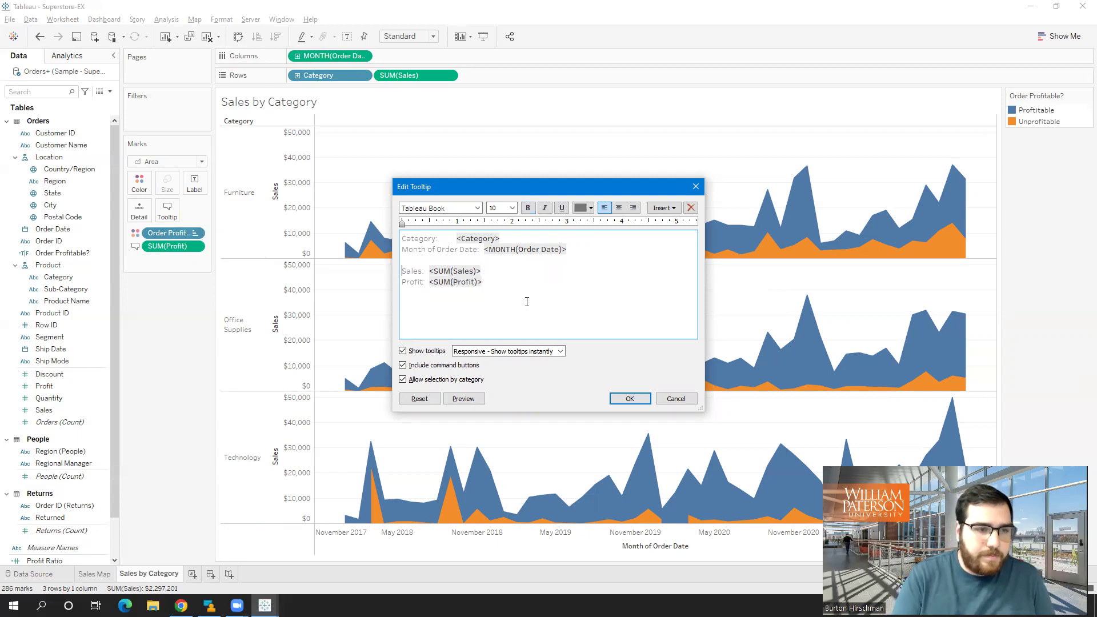
pyautogui.press('BackSpace')
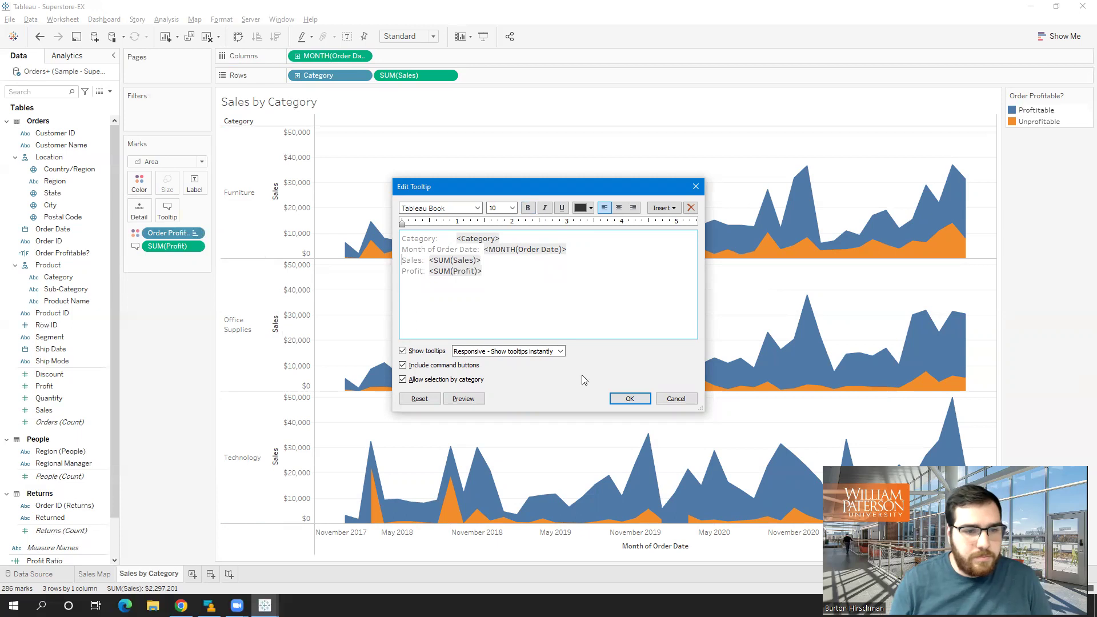
pyautogui.click(632, 400)
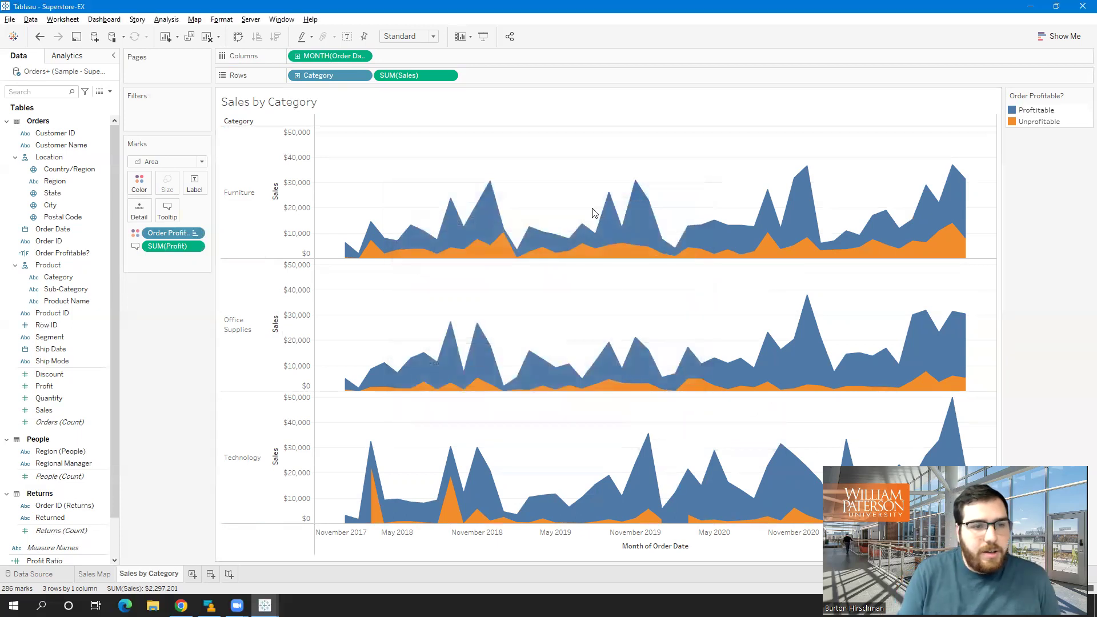
pyautogui.moveTo(646, 236)
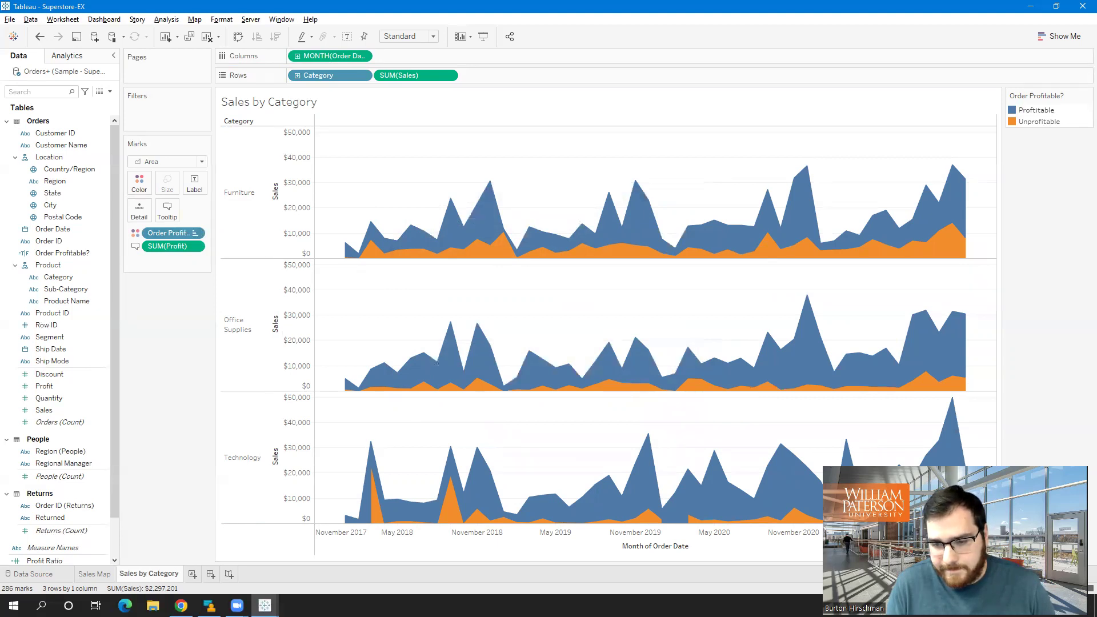
pyautogui.hotkey('alt', 'Tab')
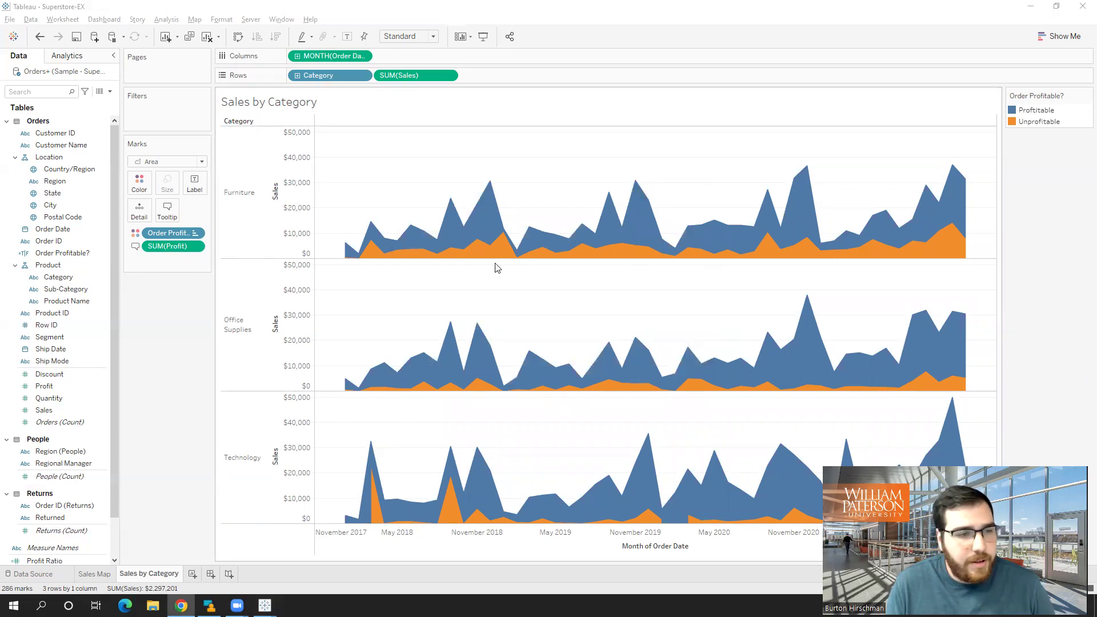
pyautogui.moveTo(411, 237)
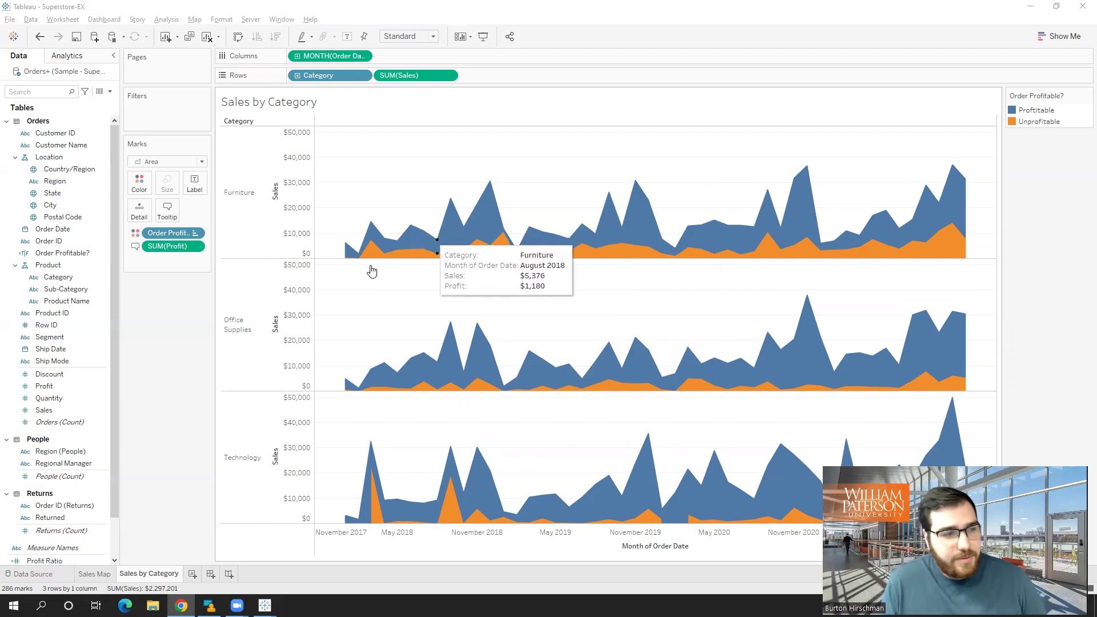
# - Clear the Sales axis title
pyautogui.rightClick(276, 333)
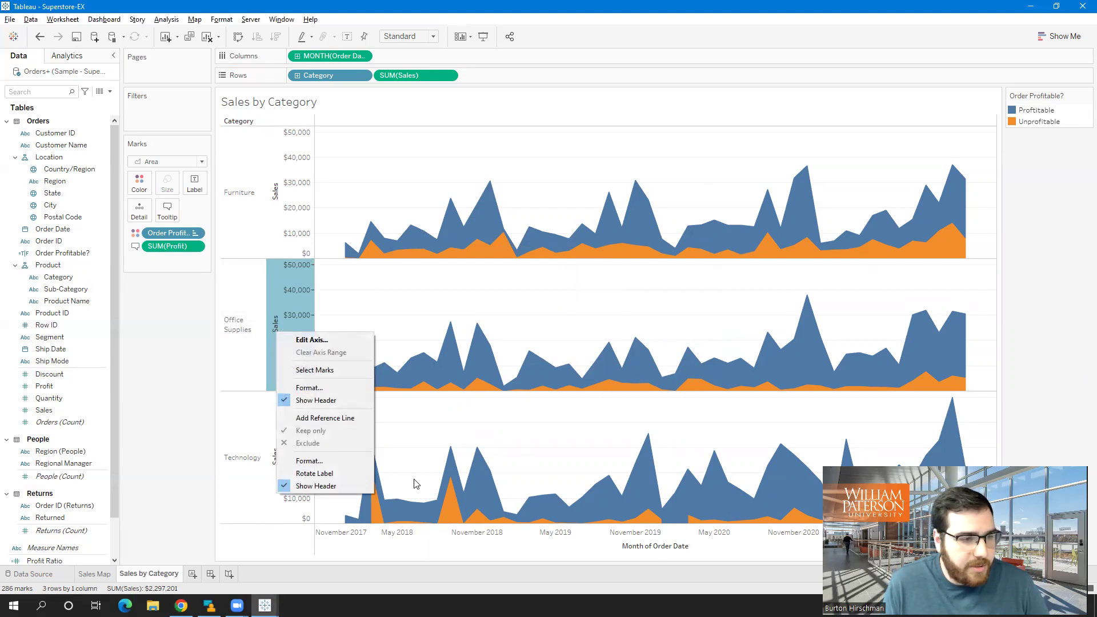
pyautogui.rightClick(294, 212)
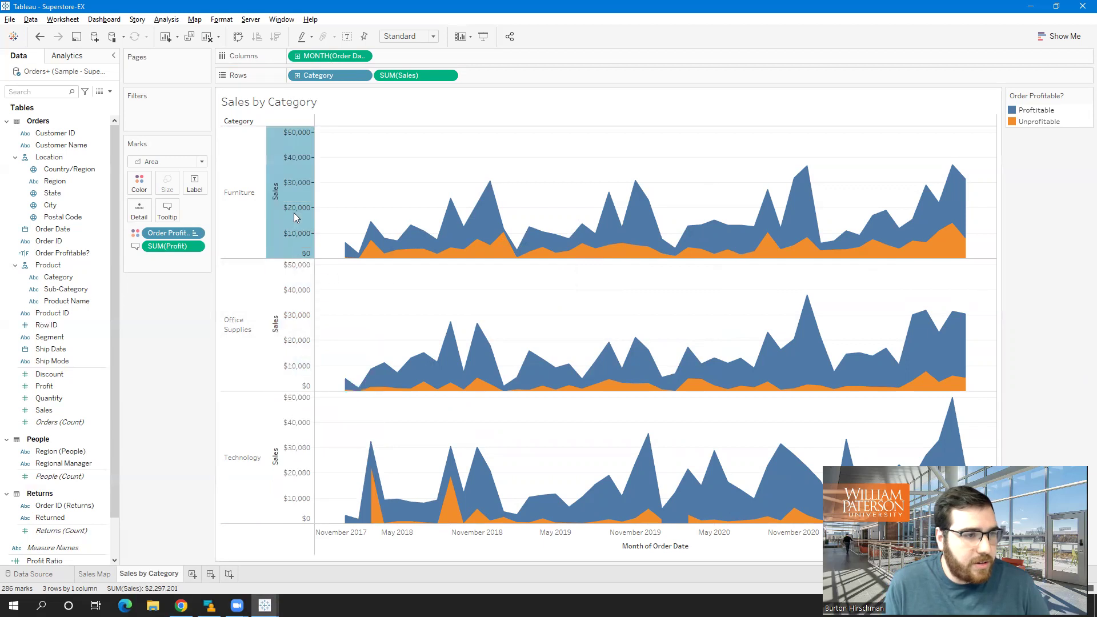
pyautogui.click(350, 221)
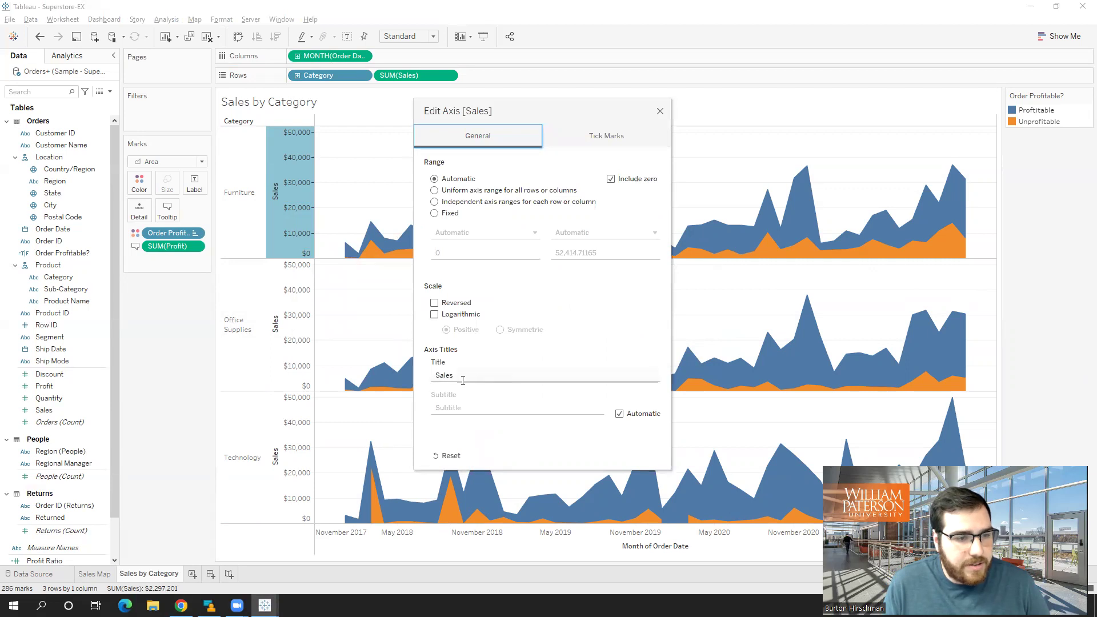
pyautogui.doubleClick(462, 380)
pyautogui.press('BackSpace')
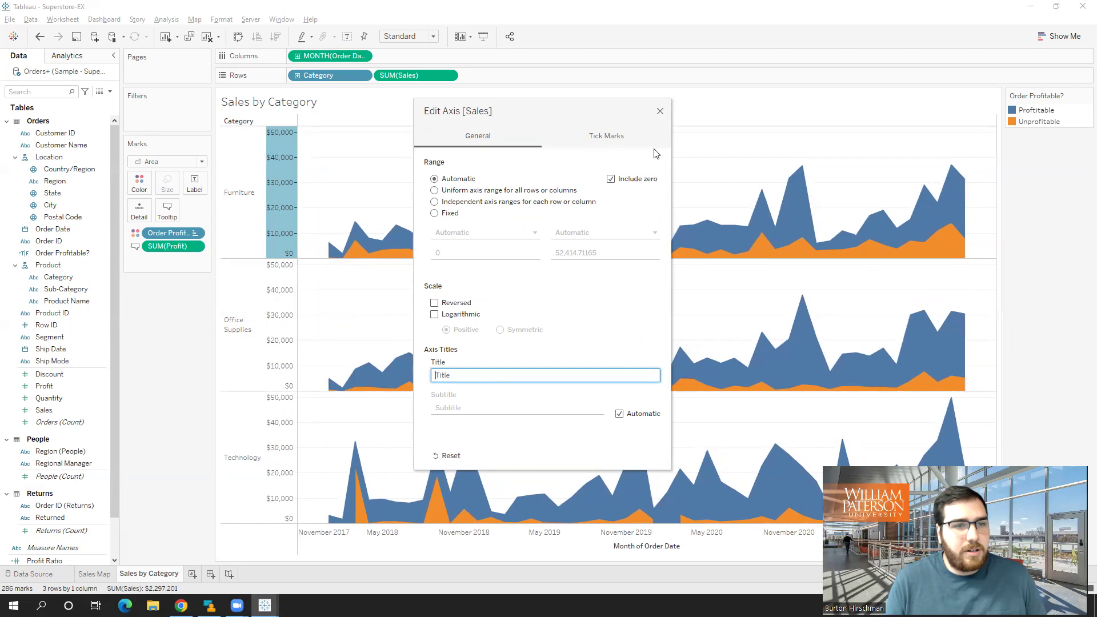
pyautogui.click(659, 111)
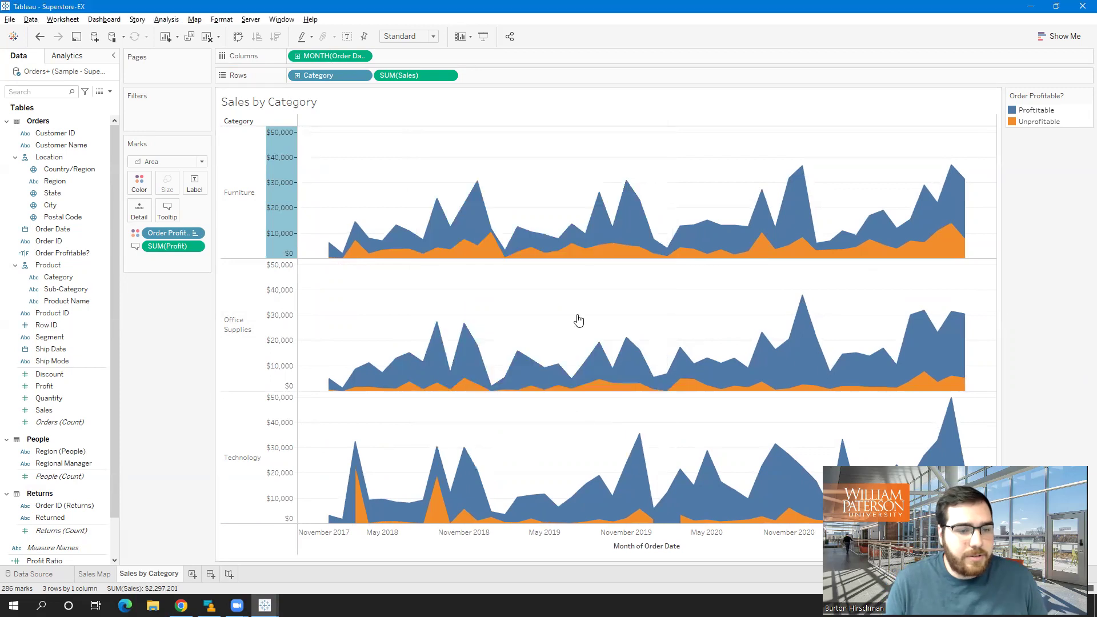
# - Clear the Month of Order Date axis title and move the Order Profitable? legend left
pyautogui.rightClick(653, 548)
pyautogui.click(695, 470)
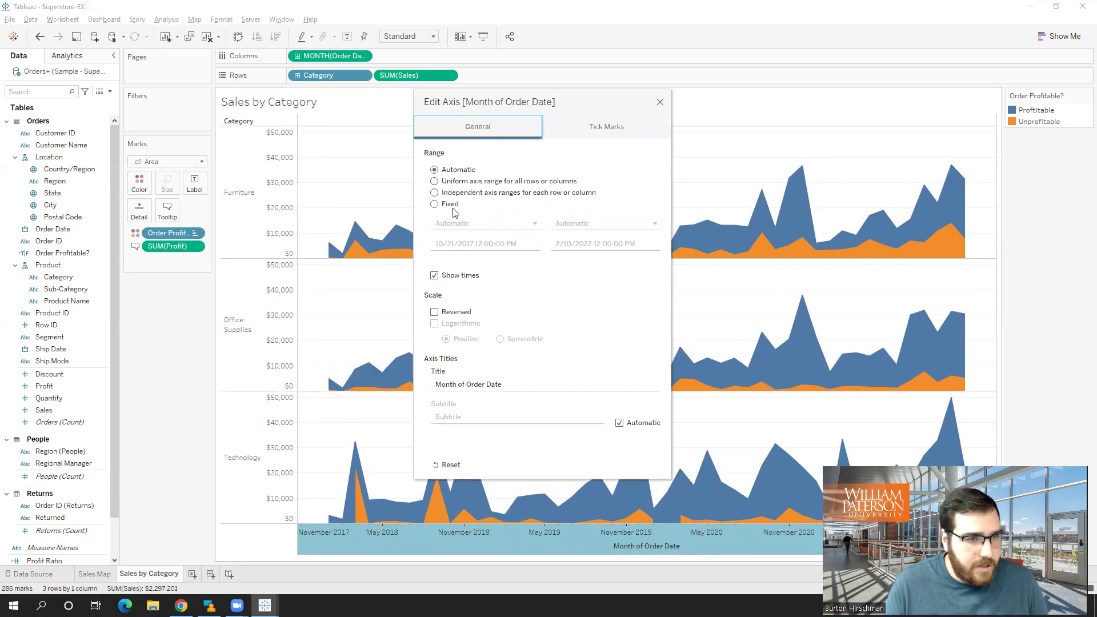
pyautogui.click(522, 385)
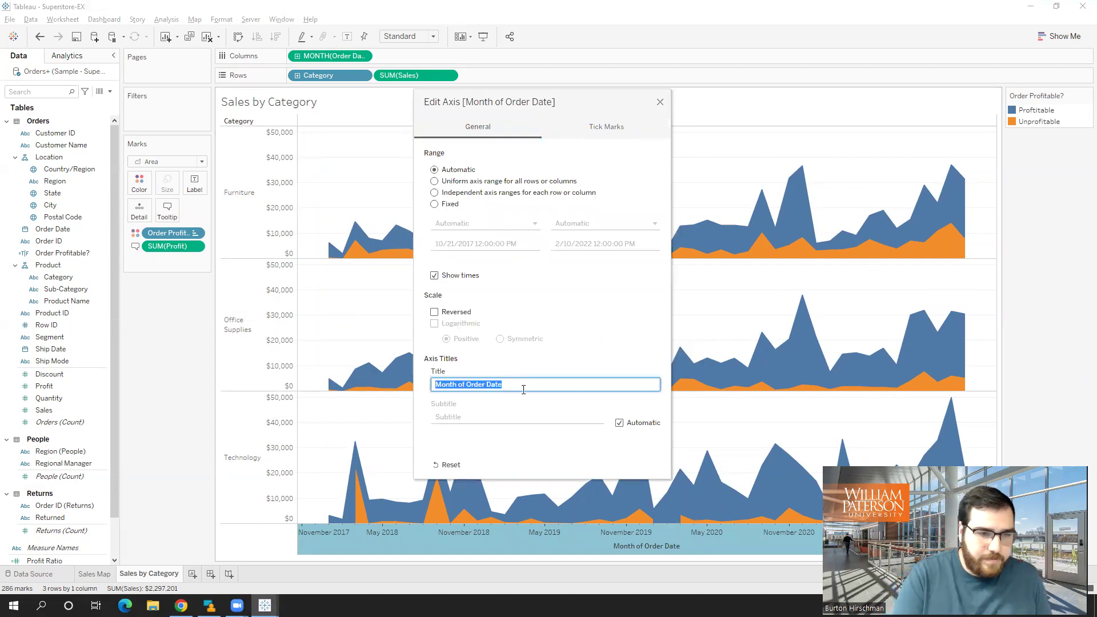
pyautogui.press('BackSpace')
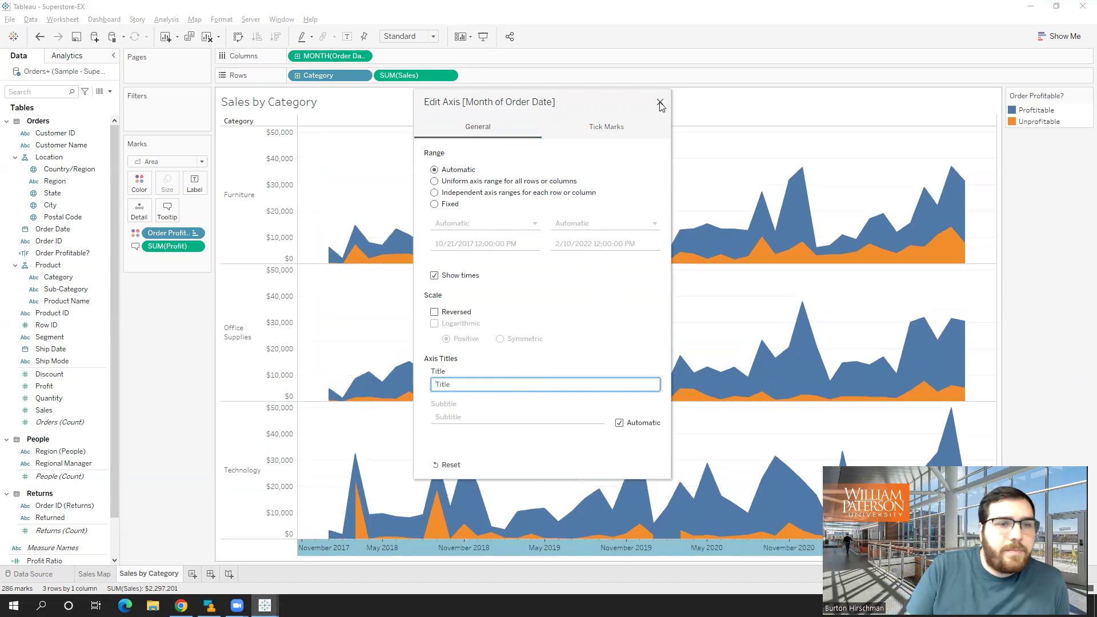
pyautogui.click(660, 102)
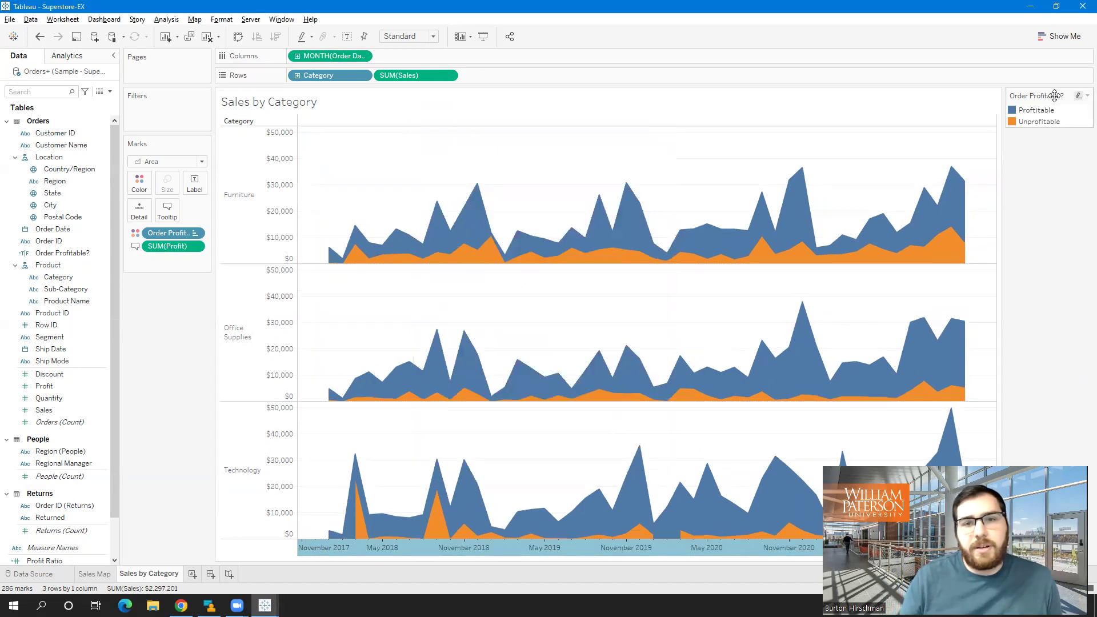
pyautogui.moveTo(1058, 95); pyautogui.dragTo(163, 308)
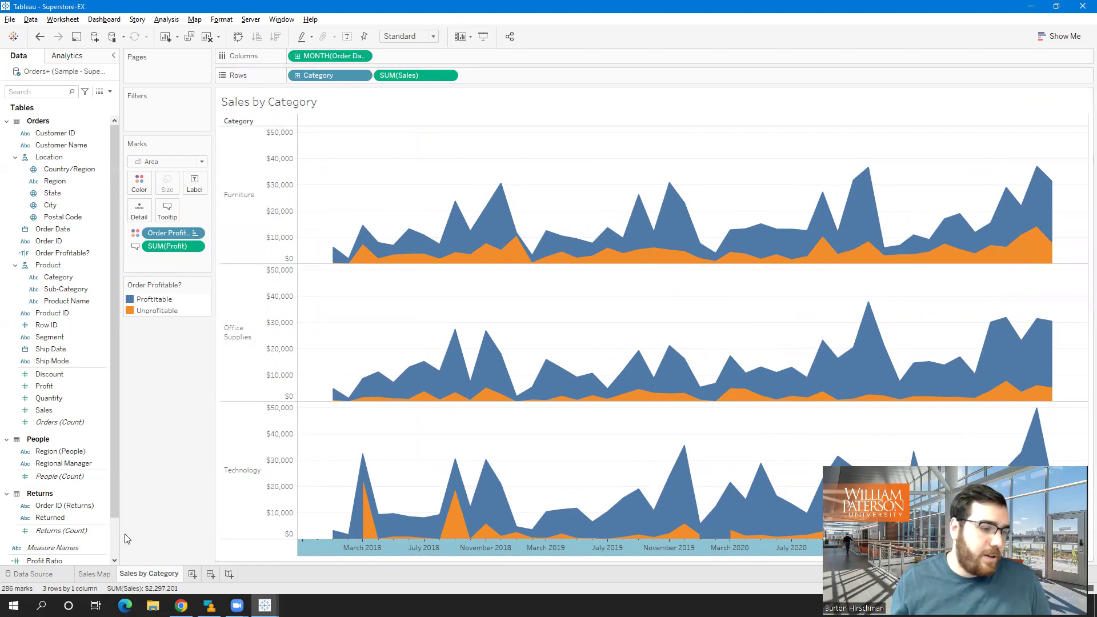
# - Duplicate Sales by Category, rename the copy Sales by Segment, and remove Category from Rows
pyautogui.rightClick(147, 577)
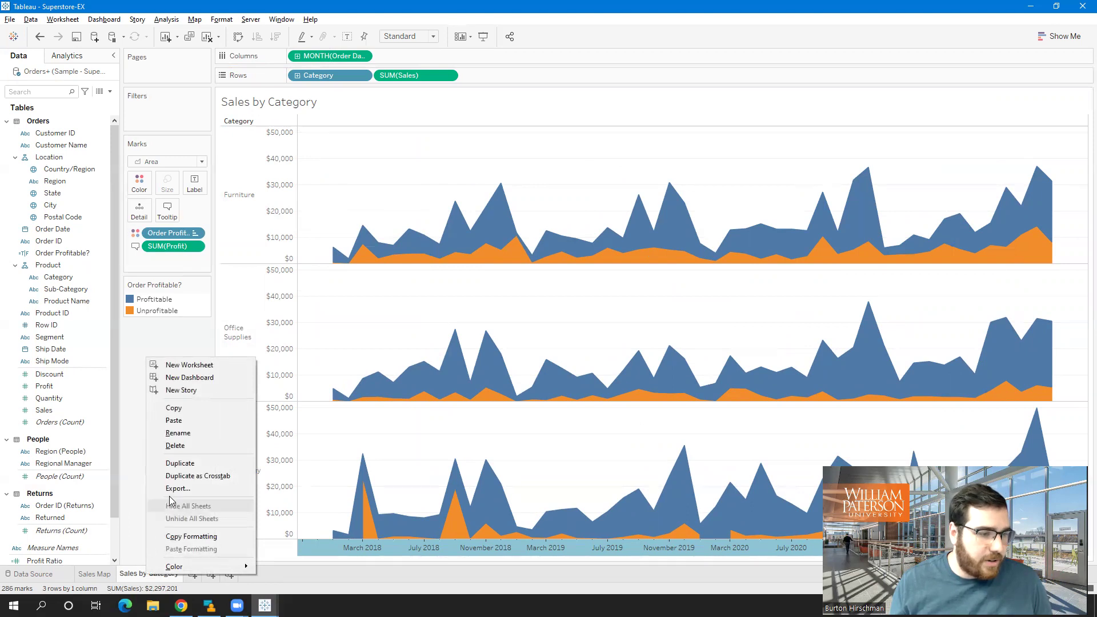
pyautogui.click(187, 463)
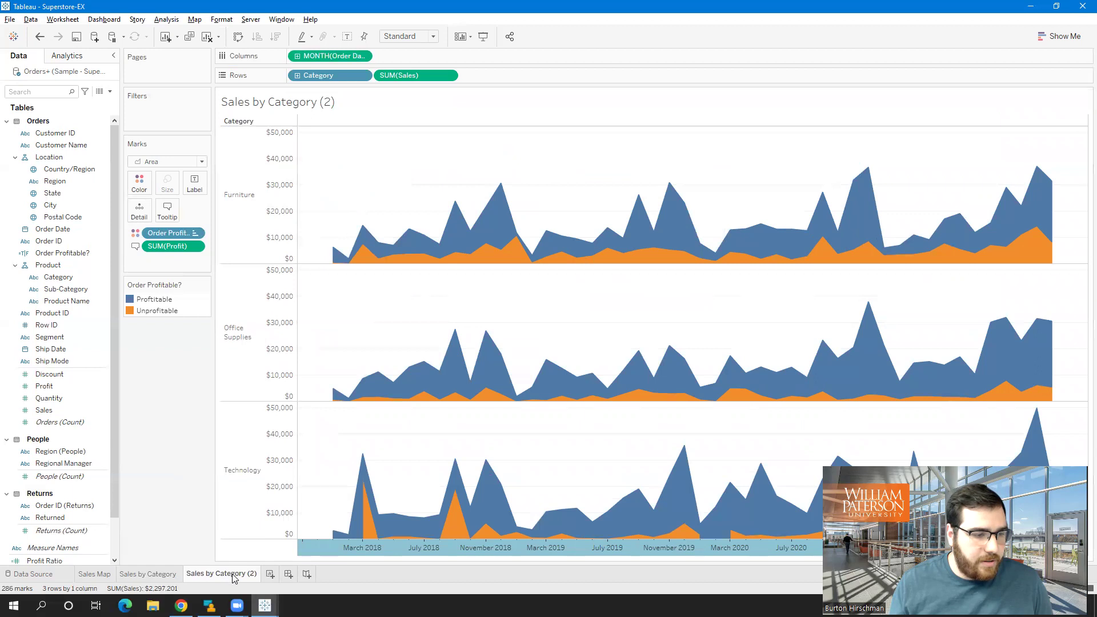
pyautogui.rightClick(232, 573)
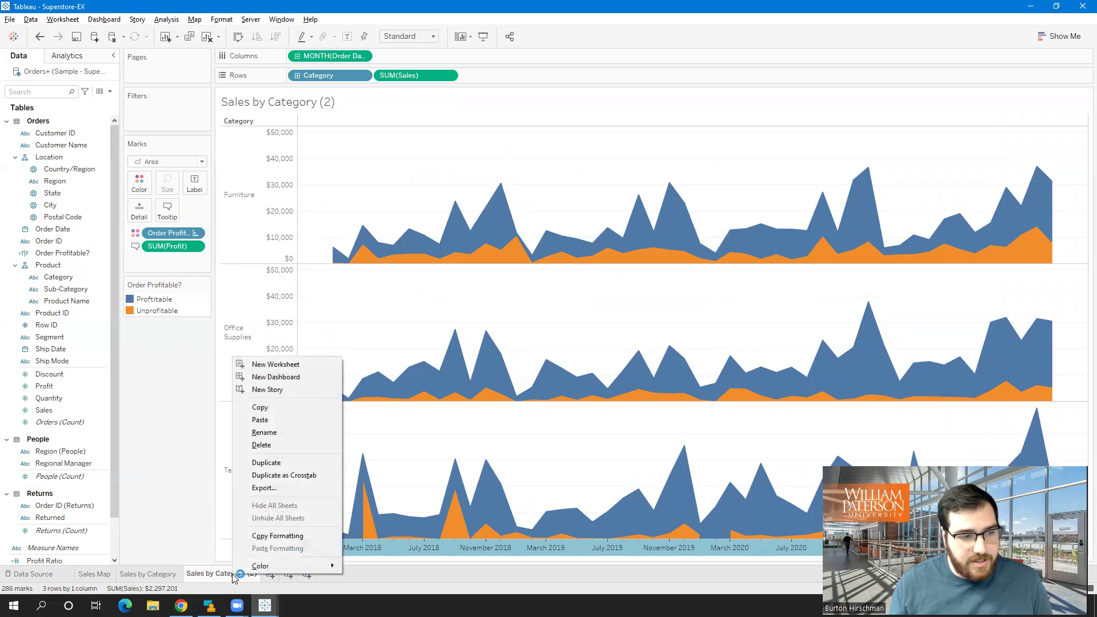
pyautogui.click(283, 432)
pyautogui.press('End')
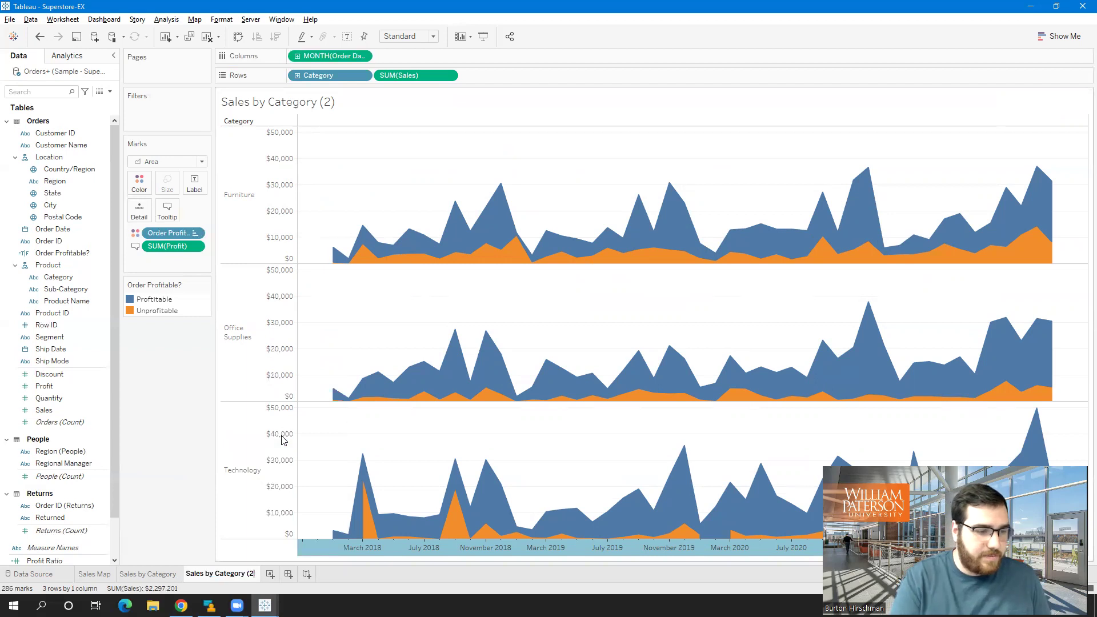
pyautogui.press('BackSpace')
pyautogui.press('BackSpace')
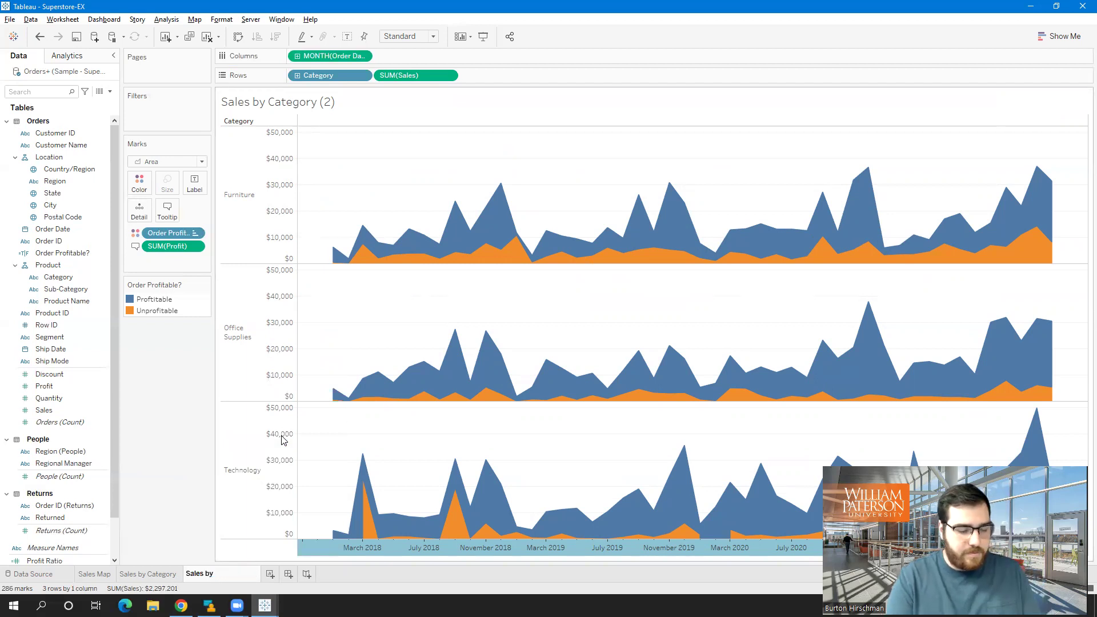
pyautogui.write('Segment')
pyautogui.press('Return')
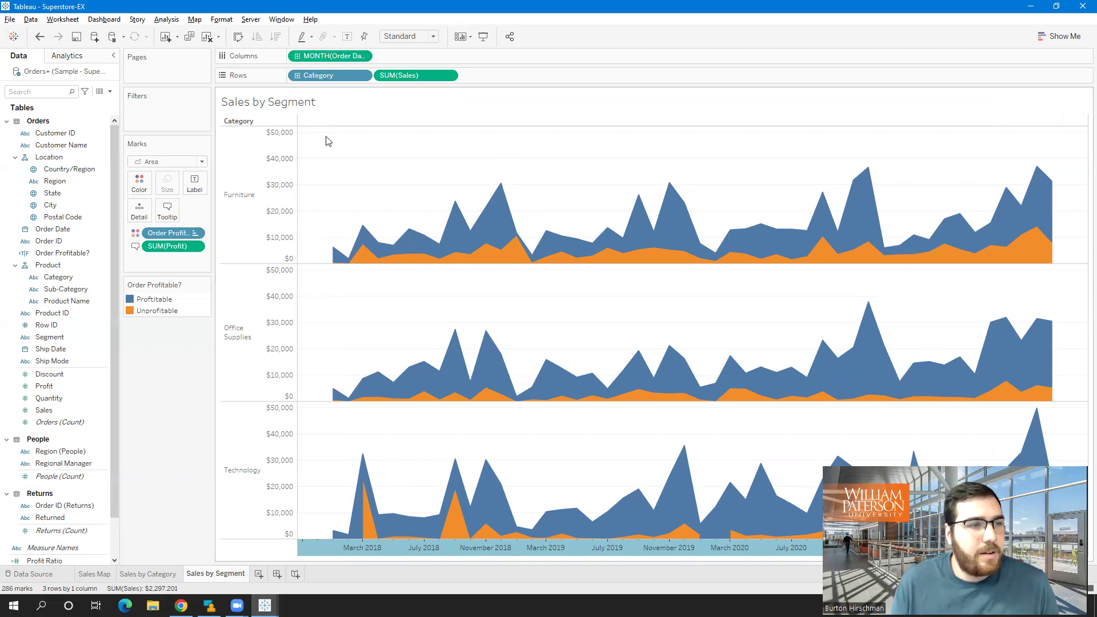
pyautogui.moveTo(319, 79); pyautogui.dragTo(290, 75)
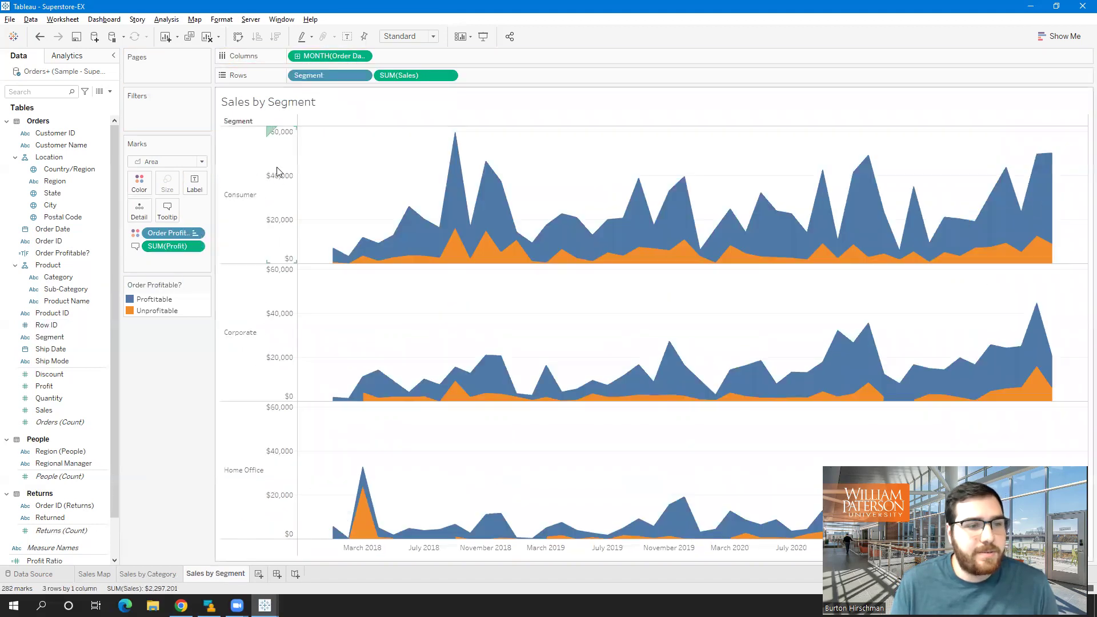